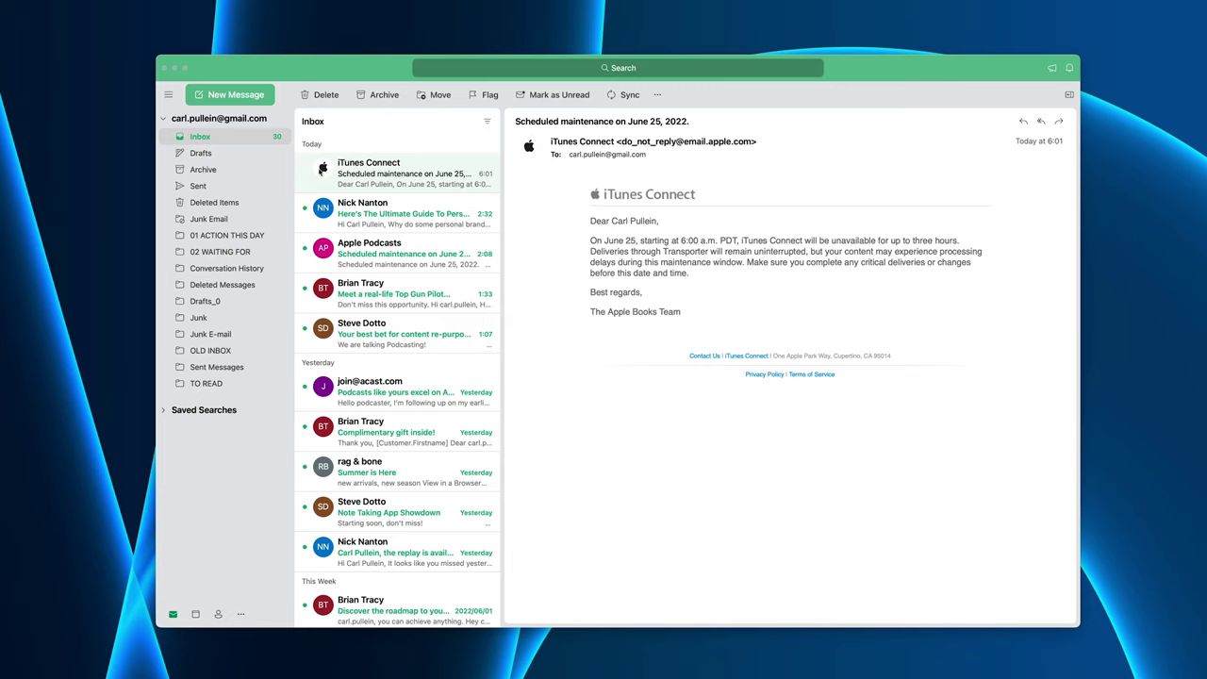
Move the iTunes Connect, personal branding guide, Apple Podcasts and Top Gun emails from the inbox to the 01 ACTION THIS DAY folder
left_click(348, 176)
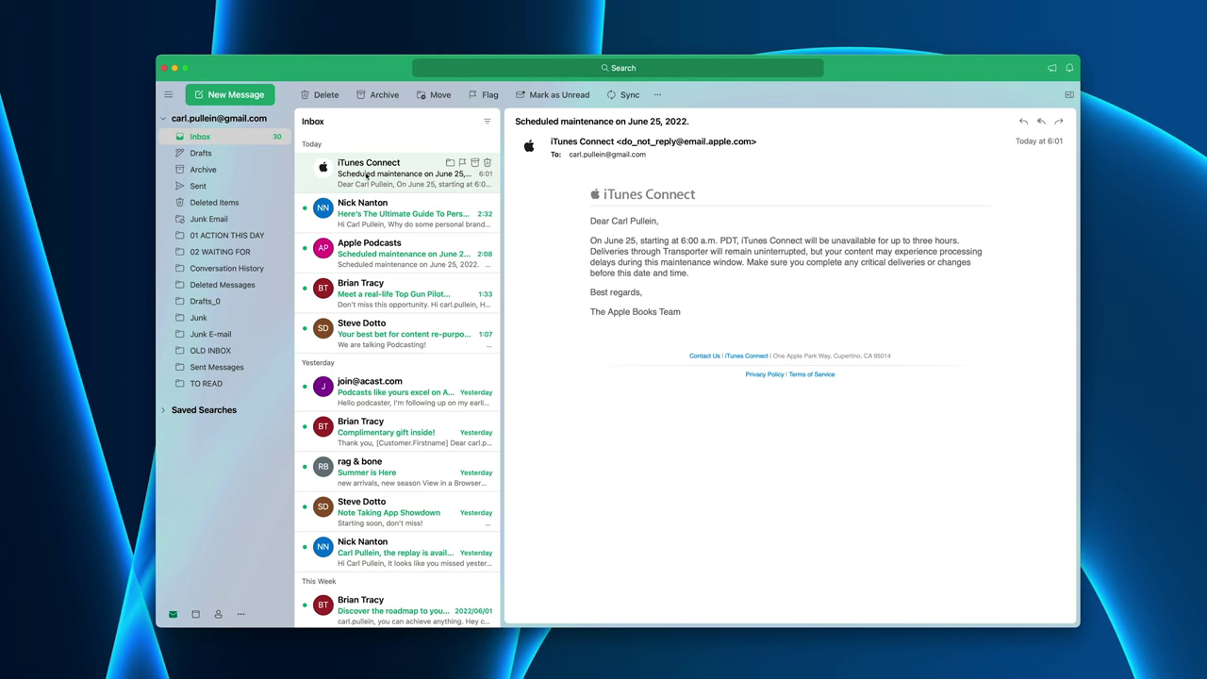
left_click_drag(366, 176, 281, 236)
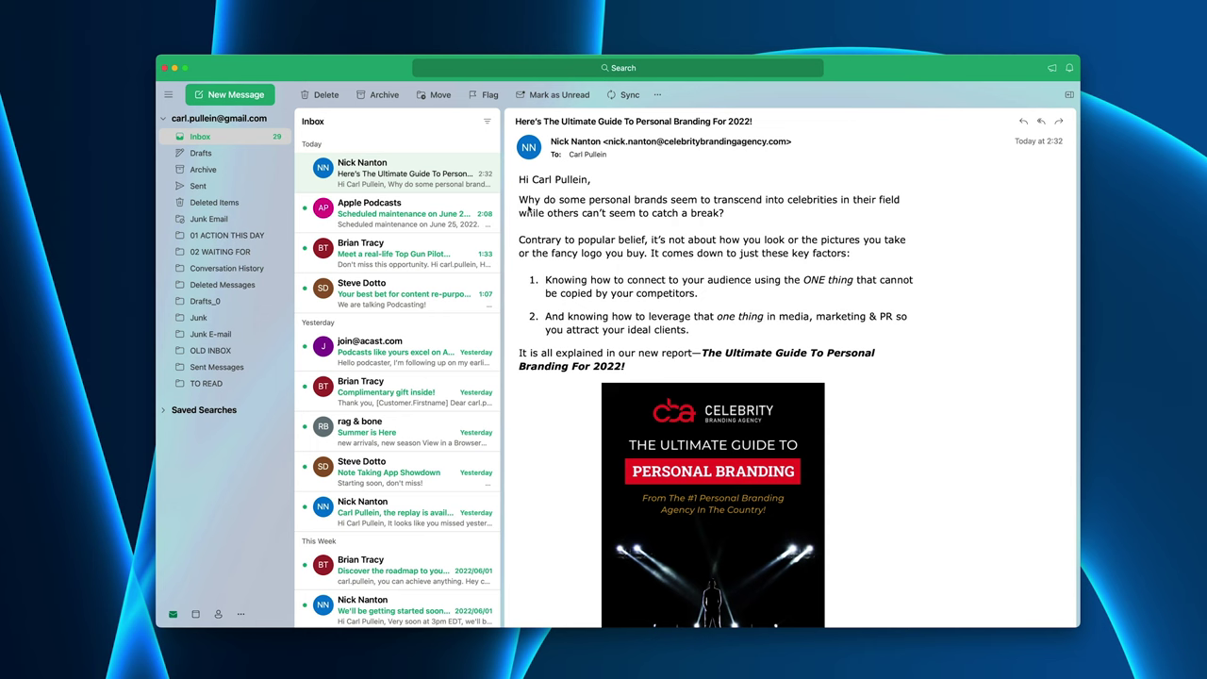
left_click_drag(364, 168, 268, 236)
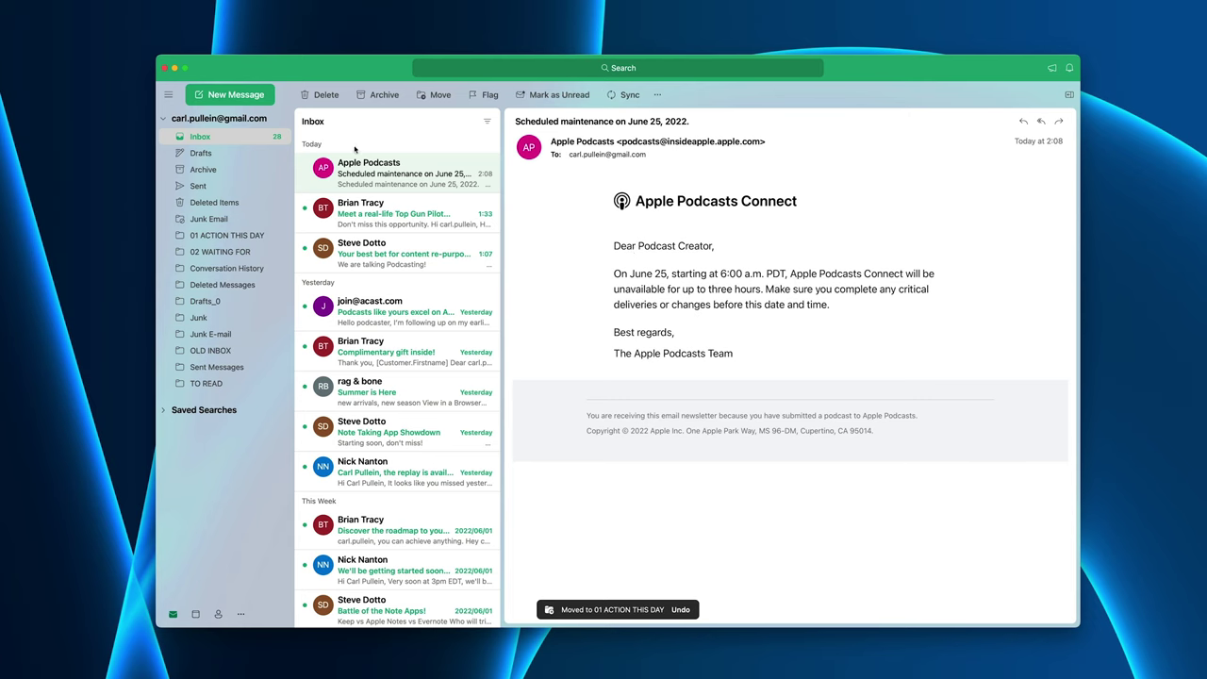
left_click_drag(368, 175, 236, 234)
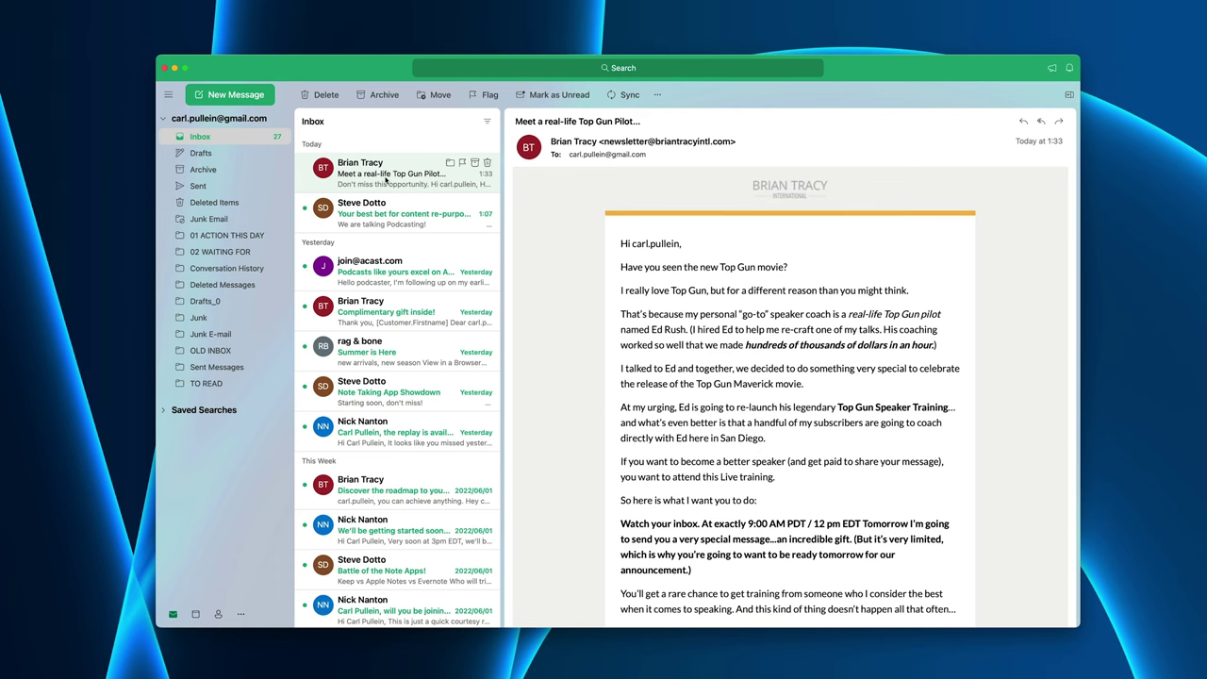
left_click_drag(385, 179, 231, 236)
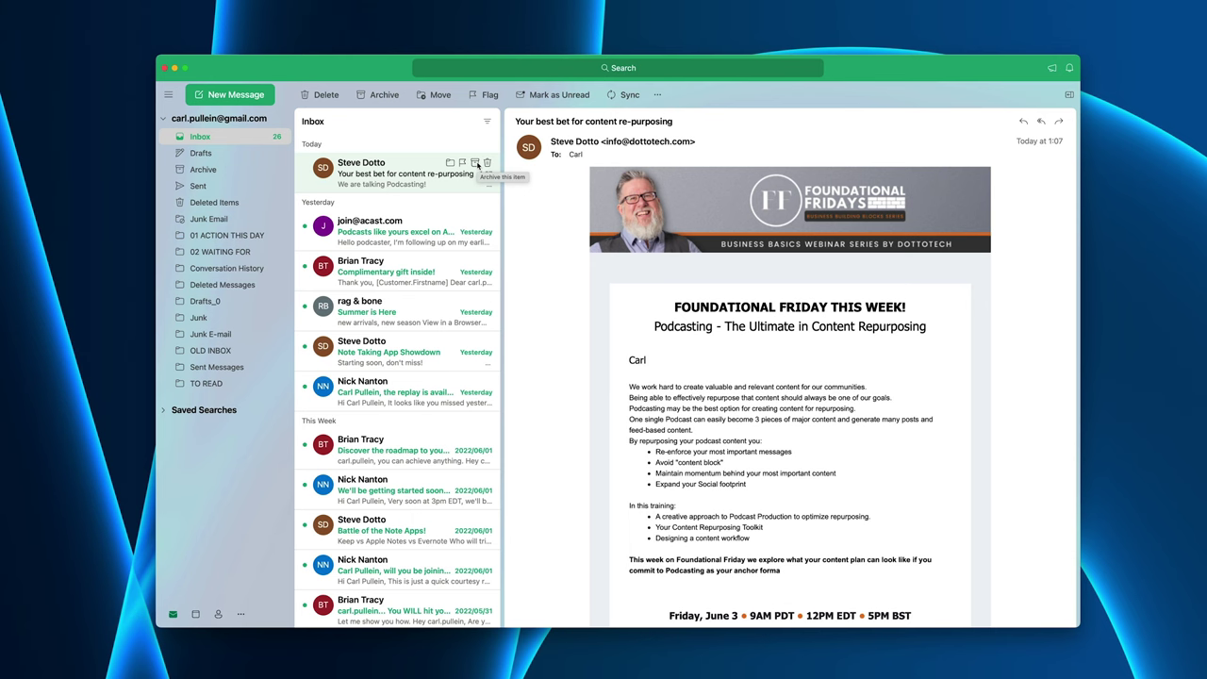
Archive the content re-purposing and "Complimentary gift inside!" emails, and delete the "Podcasts like yours excel on Acast" and "Summer is Here" emails
left_click(476, 163)
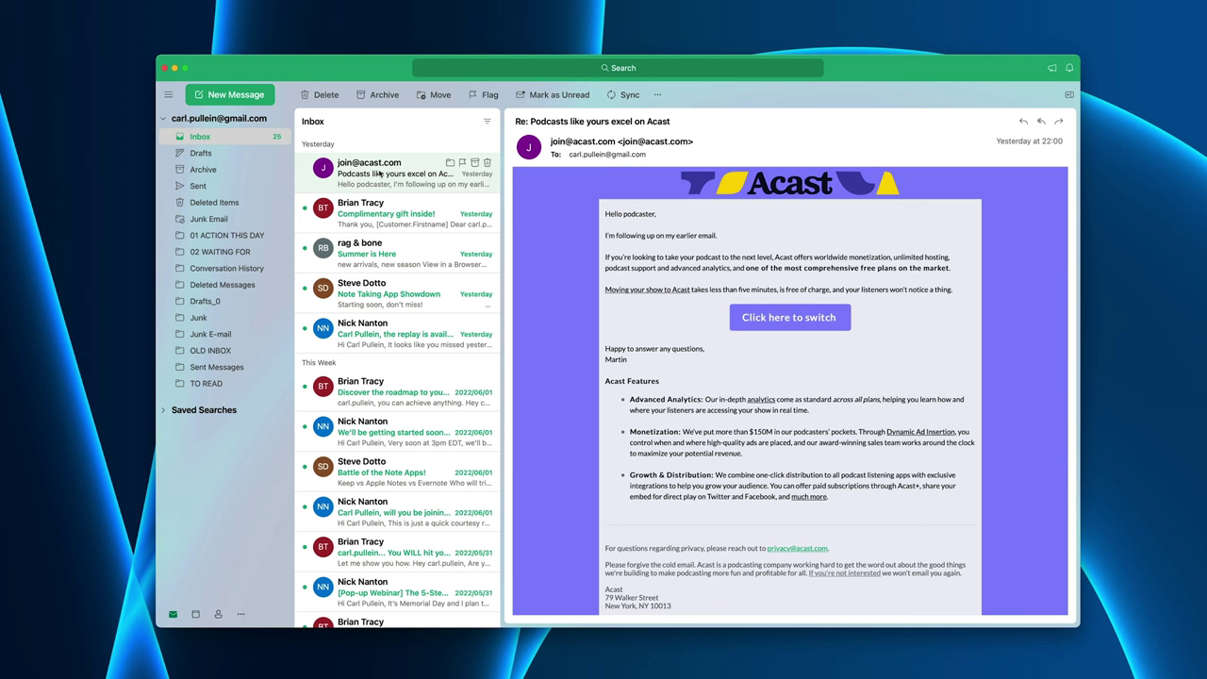
left_click(488, 164)
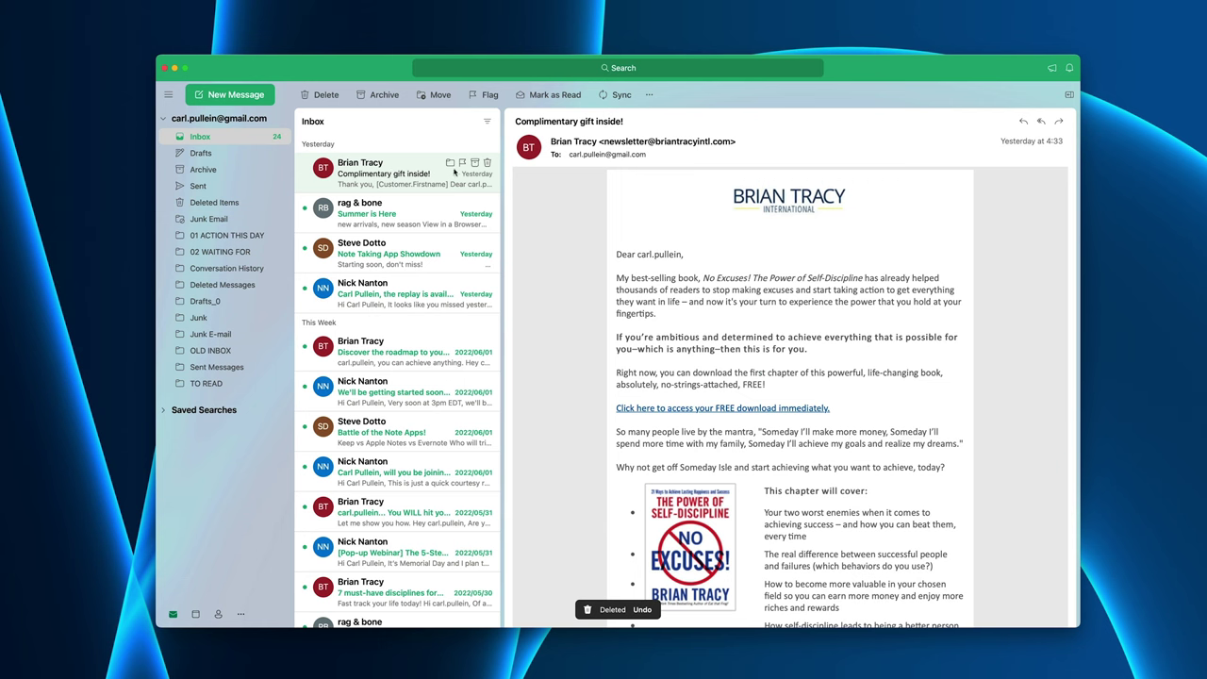
left_click(475, 163)
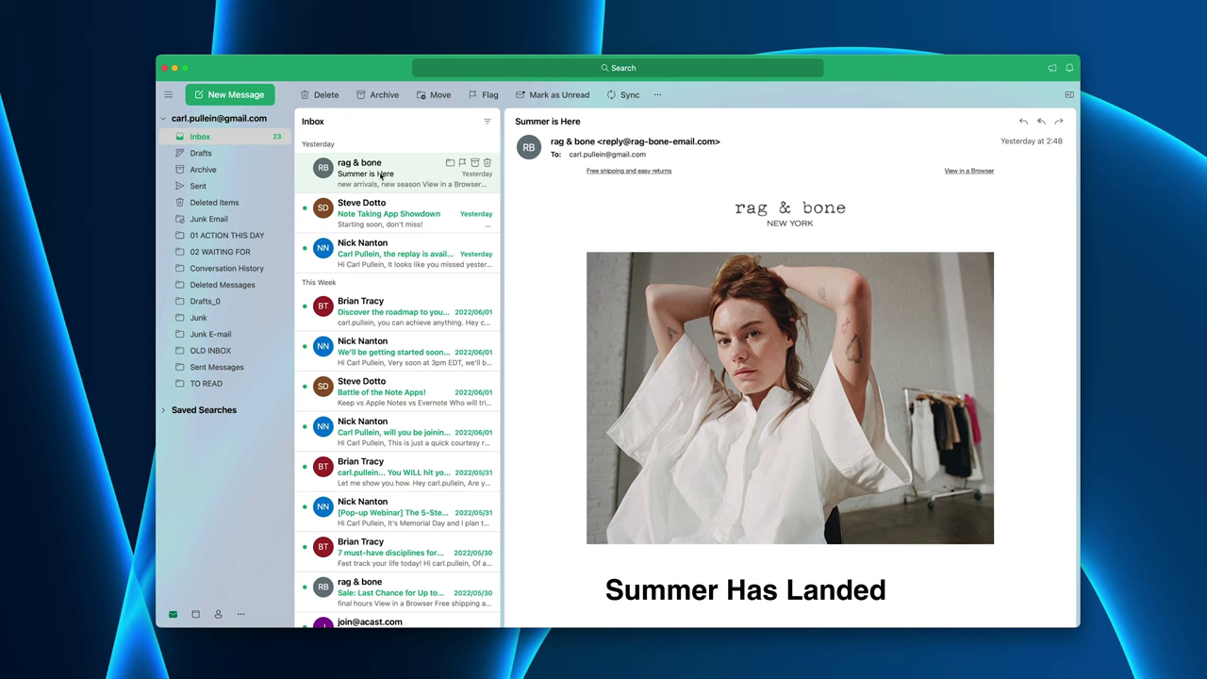
left_click(486, 163)
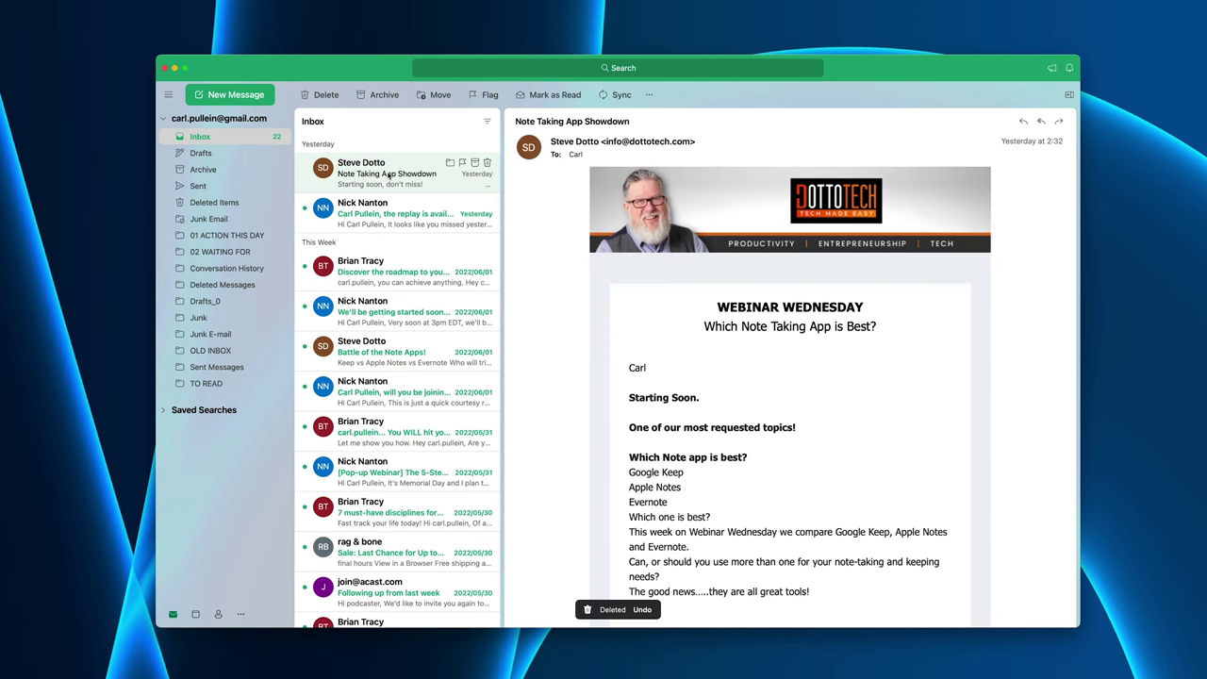
Move "Note Taking App Showdown", "Discover the roadmap" and "We'll be getting started soon" to 01 ACTION THIS DAY, and archive the webinar replay email
left_click_drag(390, 175, 226, 235)
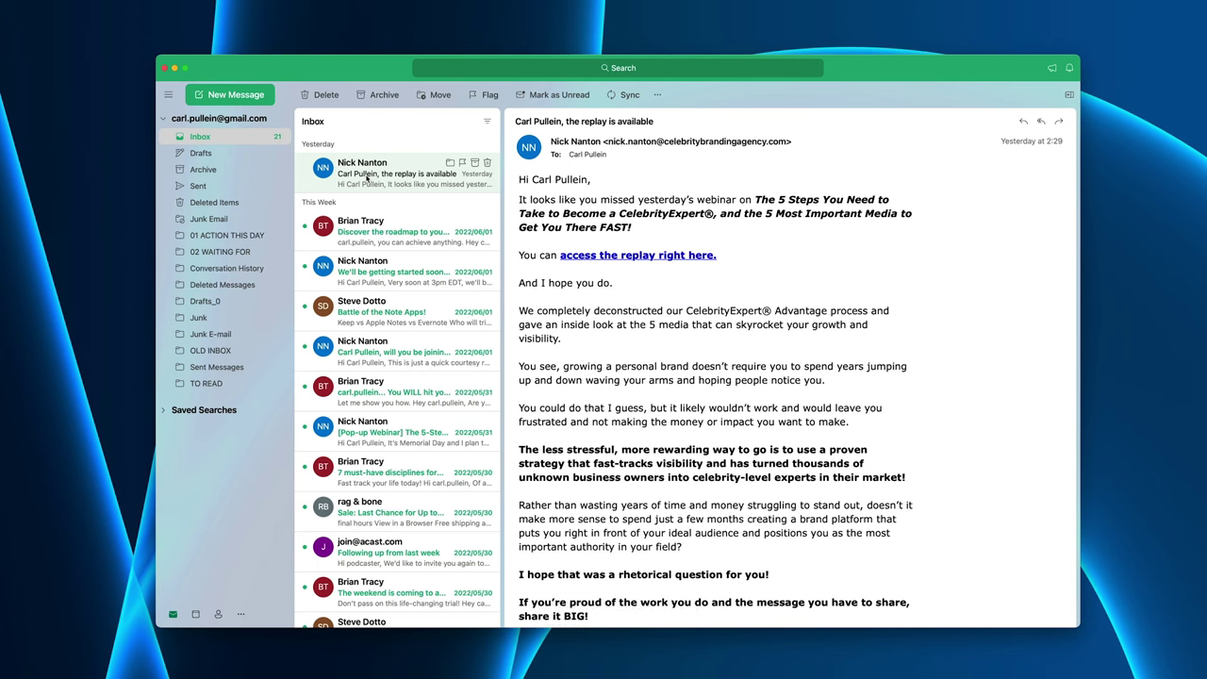
left_click(475, 163)
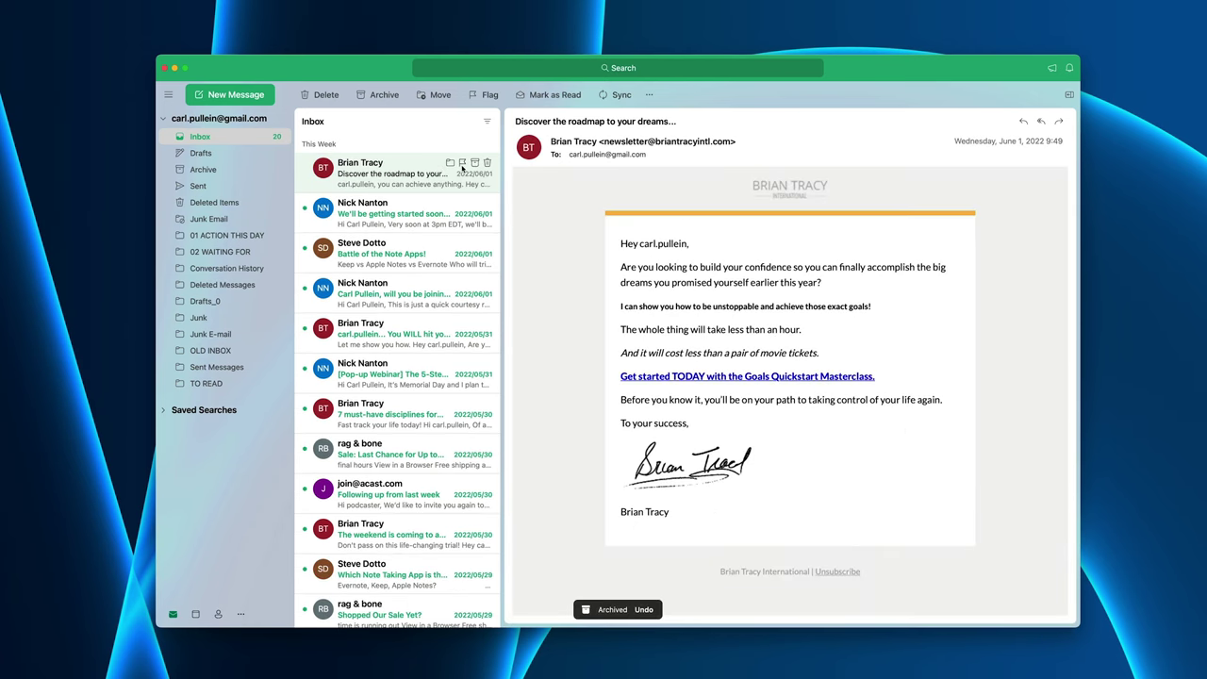
left_click_drag(388, 173, 244, 235)
left_click_drag(400, 167, 235, 236)
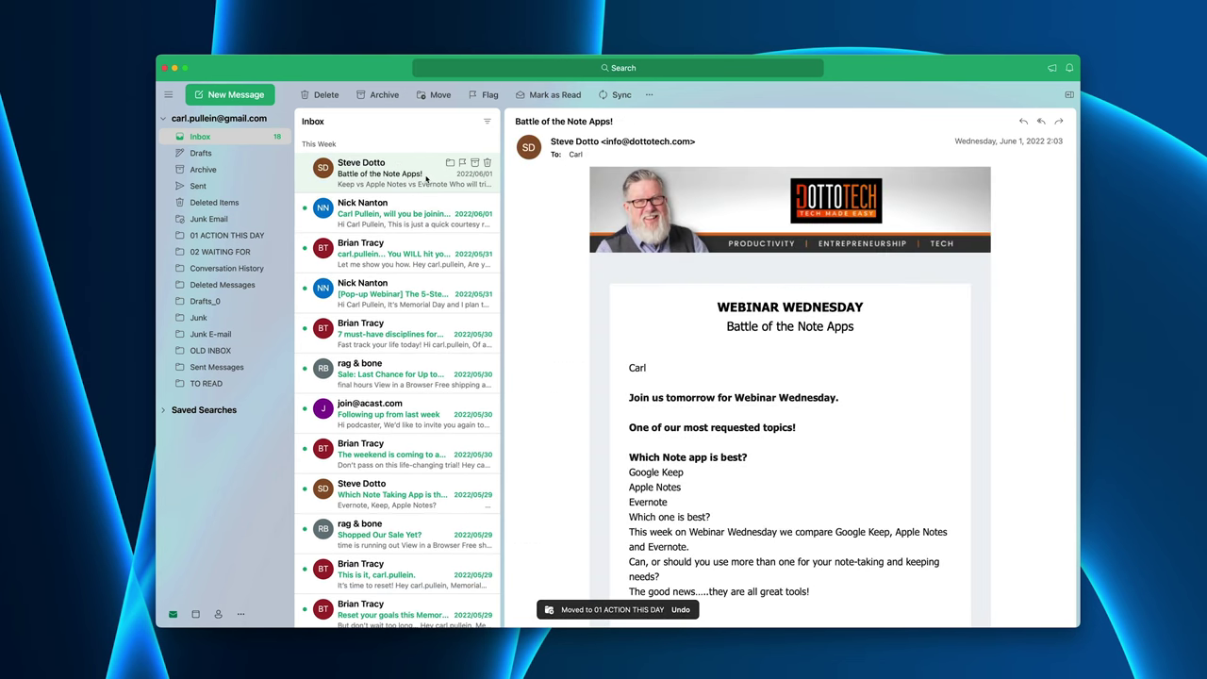
Delete the "Battle of the Note Apps!" email and the "will you be joining us today?" webinar reminder from the inbox
scroll(486, 166, "down", 1)
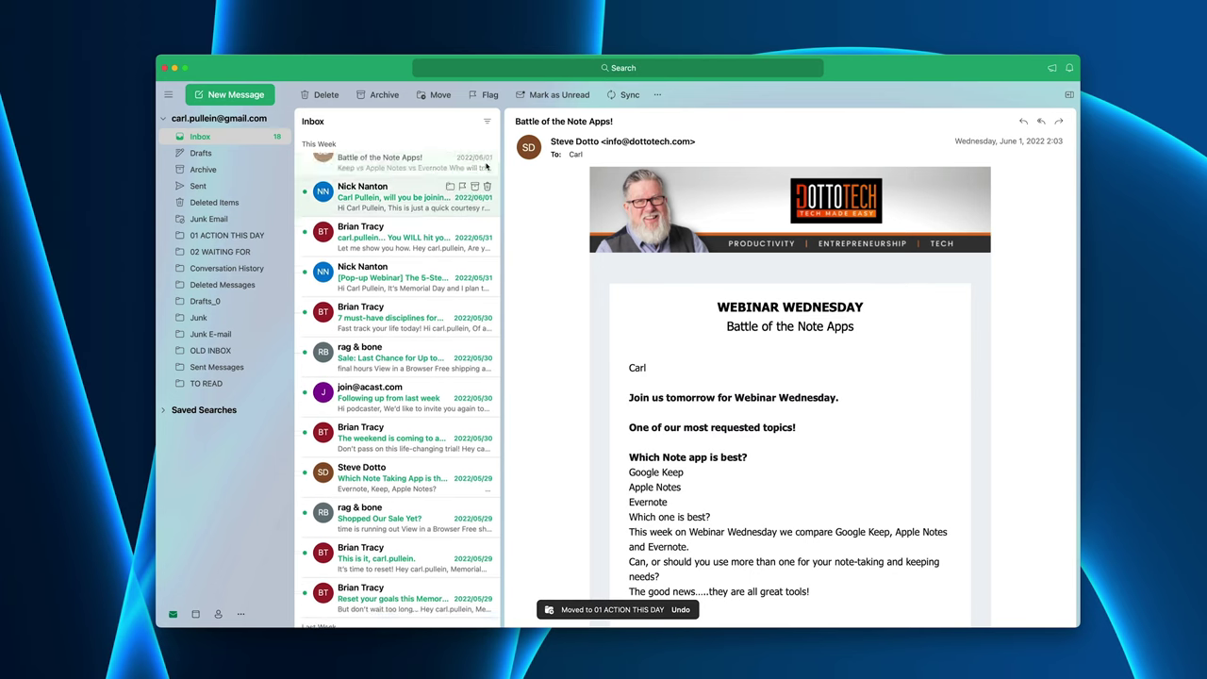
left_click(486, 166)
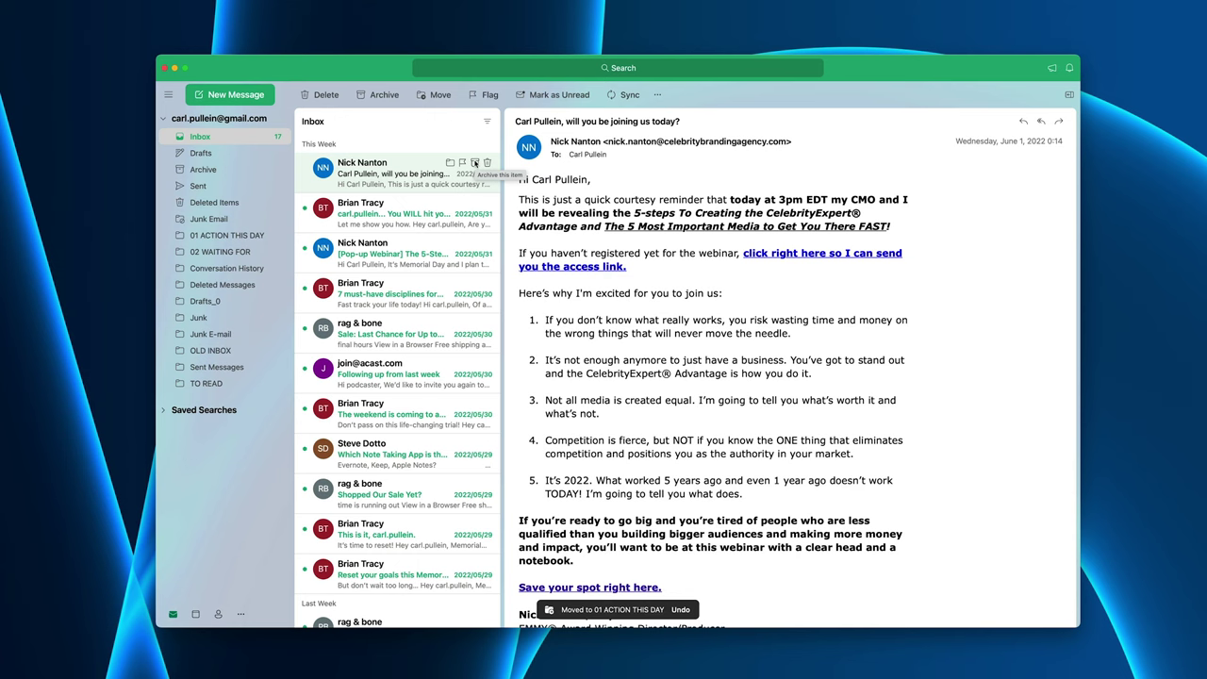
left_click(487, 165)
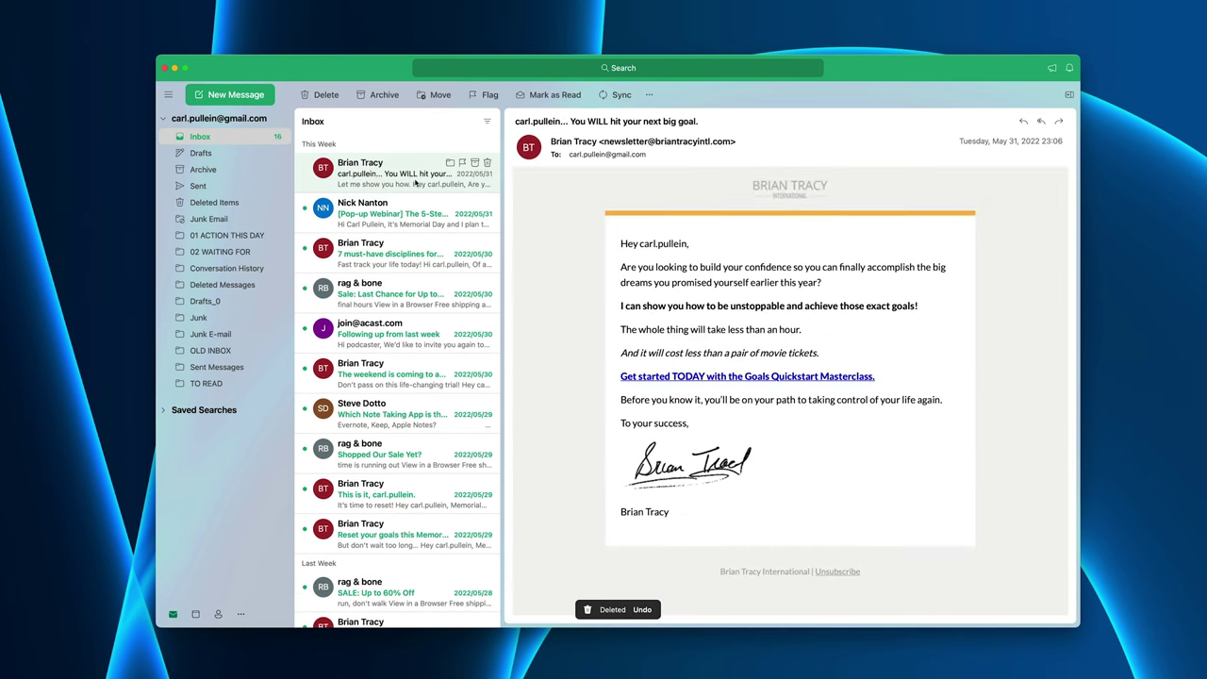
Move the "You WILL hit your next big goal" email to 01 ACTION THIS DAY, and archive the pop-up webinar and "7 must-have disciplines" emails
left_click_drag(415, 183, 279, 241)
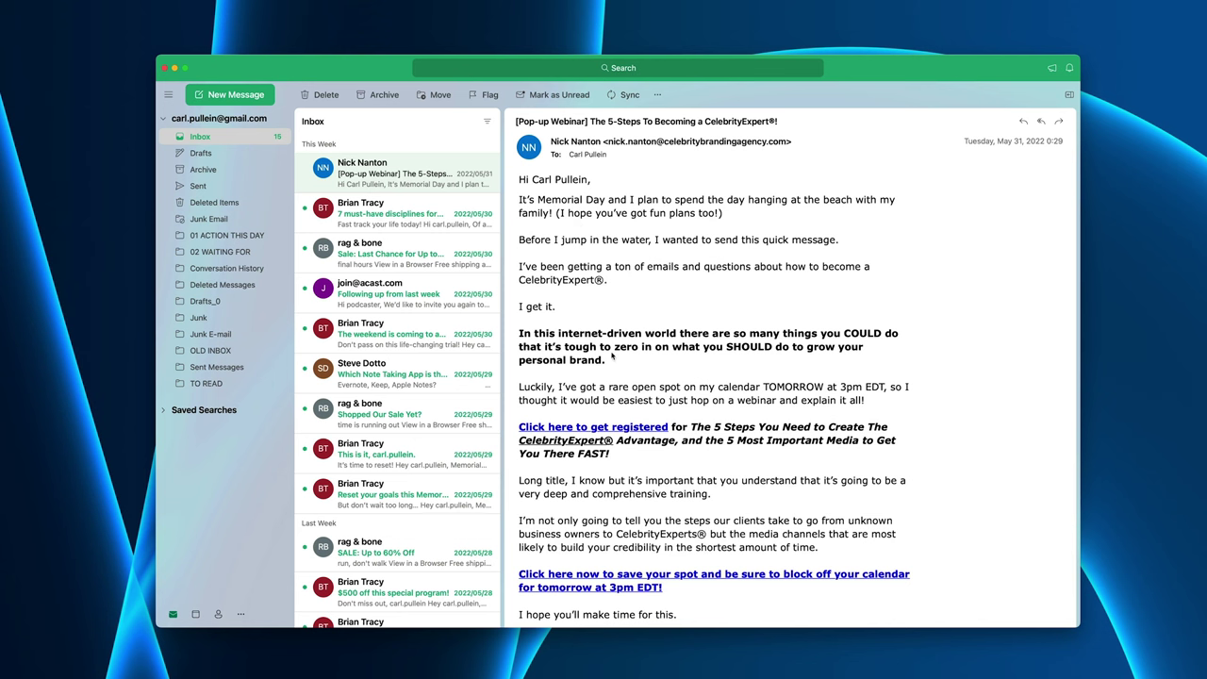
scroll(611, 355, "down", 7)
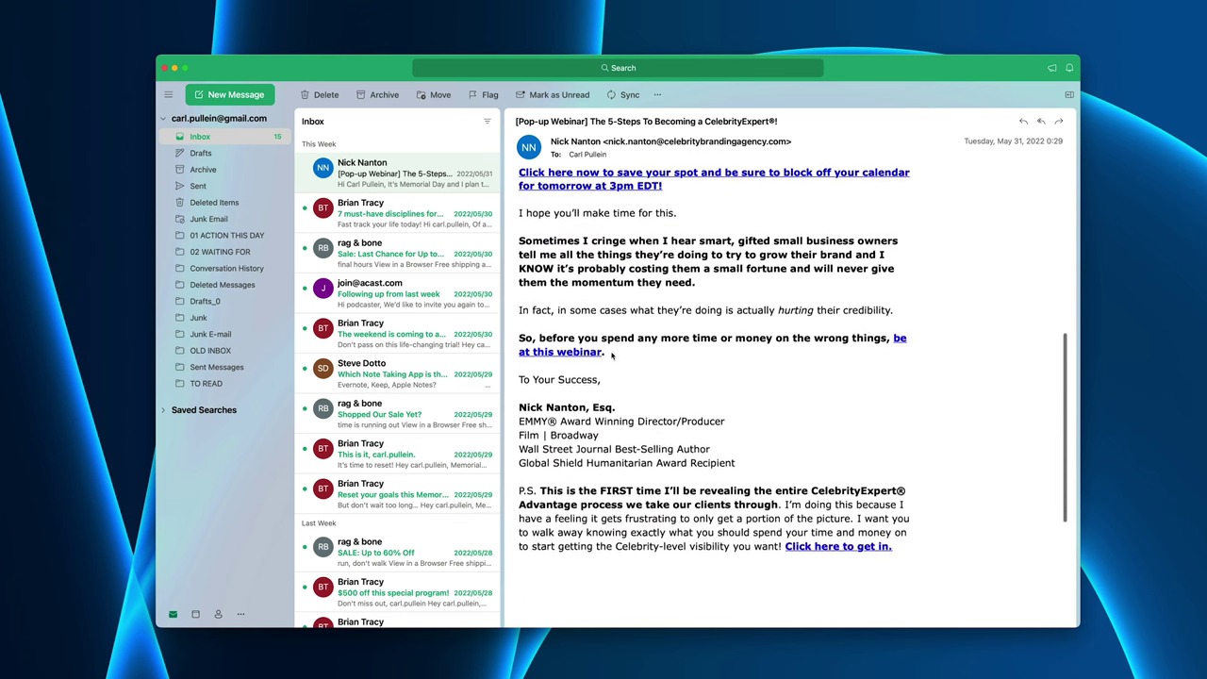
scroll(611, 355, "up", 8)
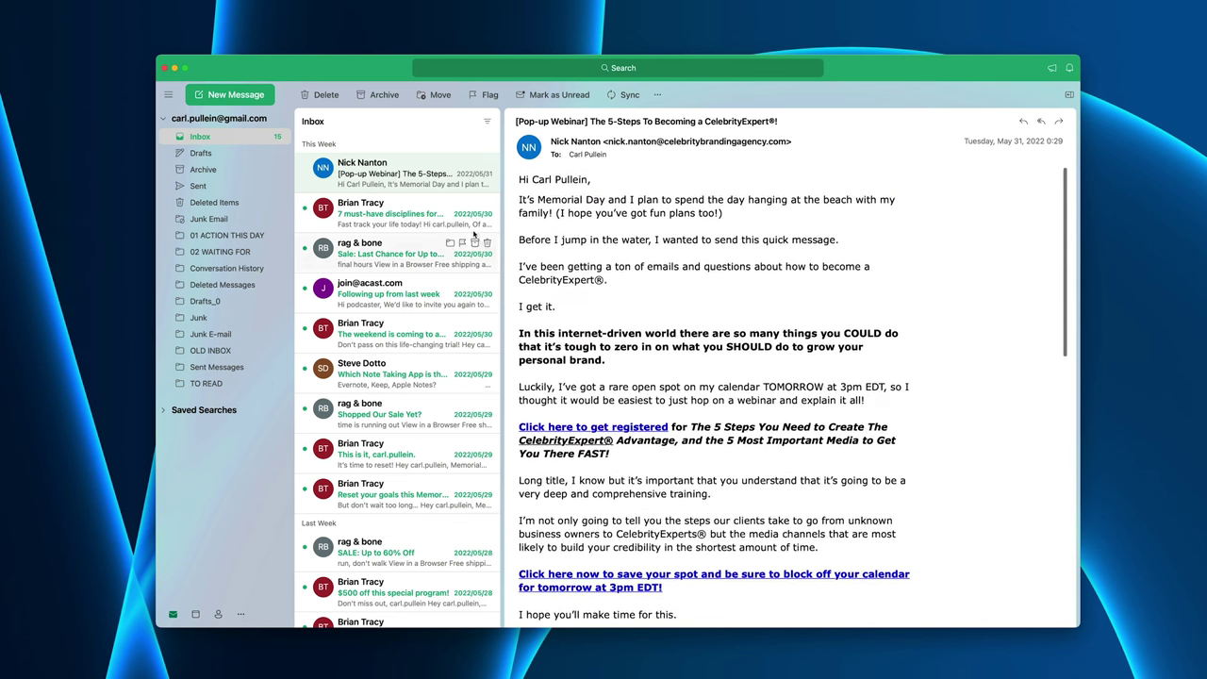
left_click(474, 162)
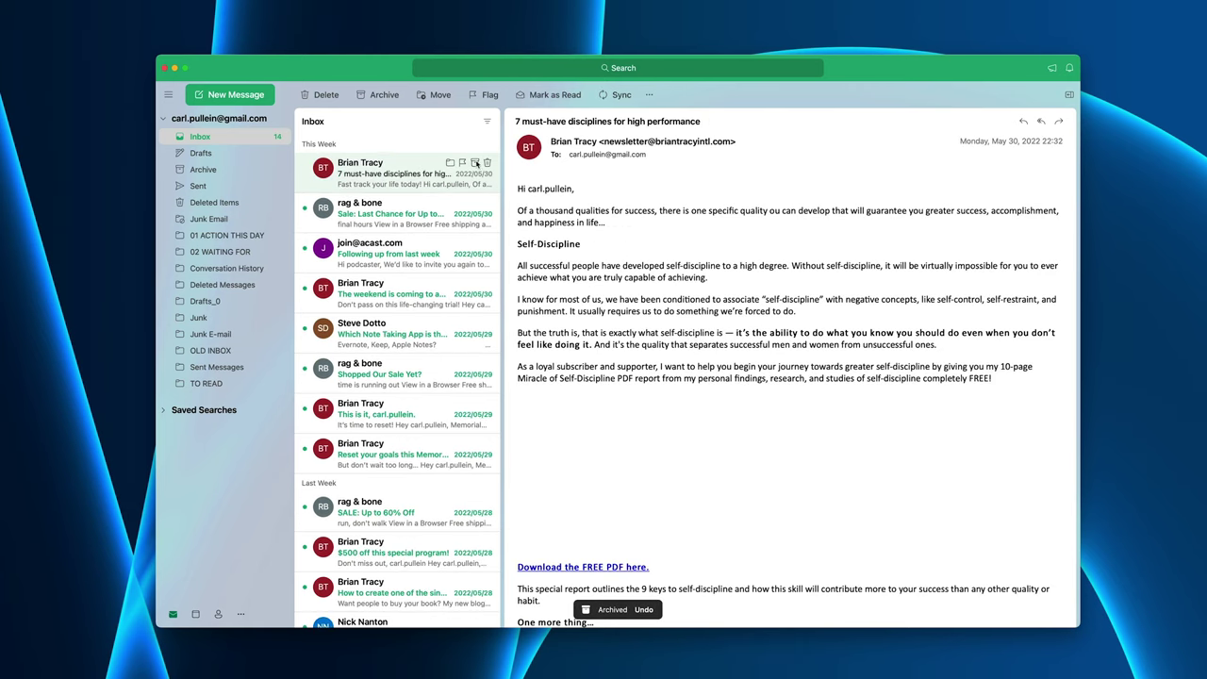
left_click(475, 164)
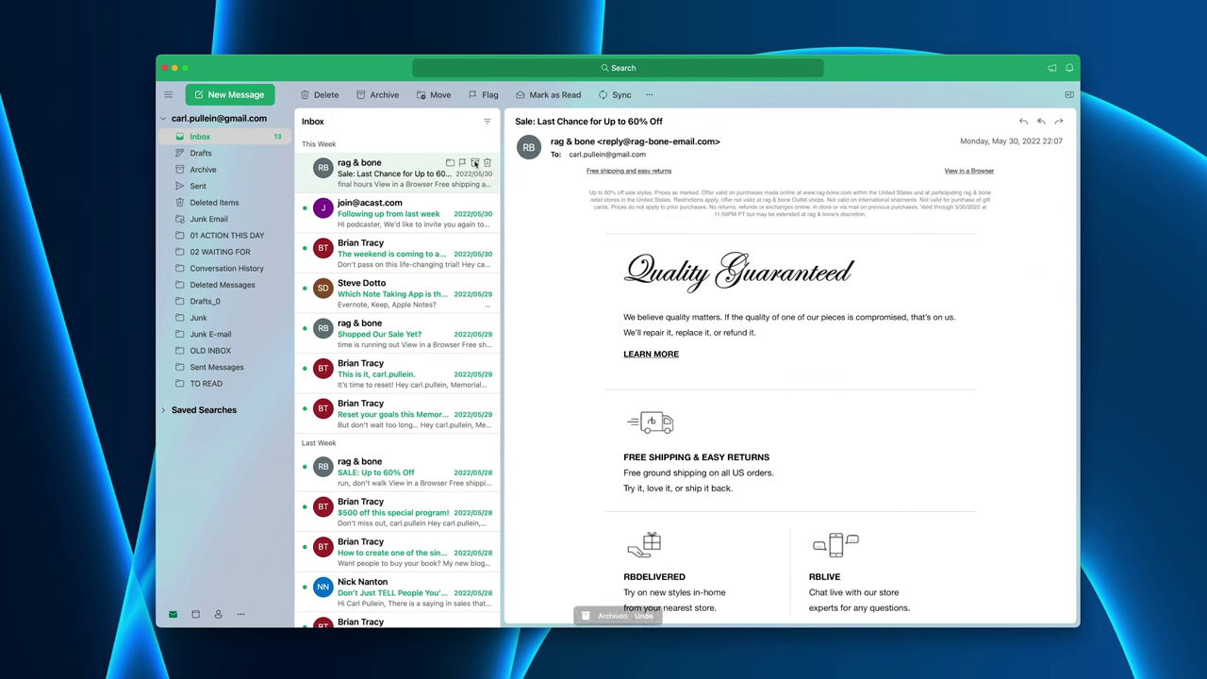
Delete the rag & bone last-chance sale and Acast follow-up emails, and move the ending-weekend and "Which Note Taking App" emails to 01 ACTION THIS DAY
left_click(488, 163)
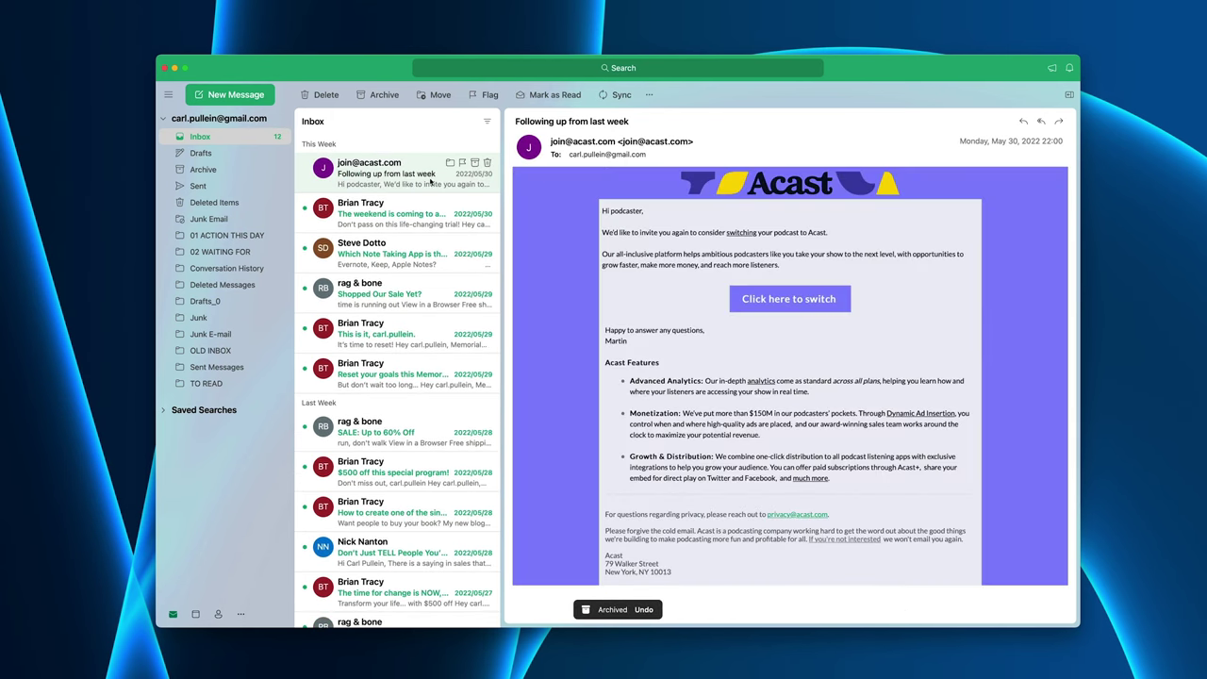
left_click(488, 163)
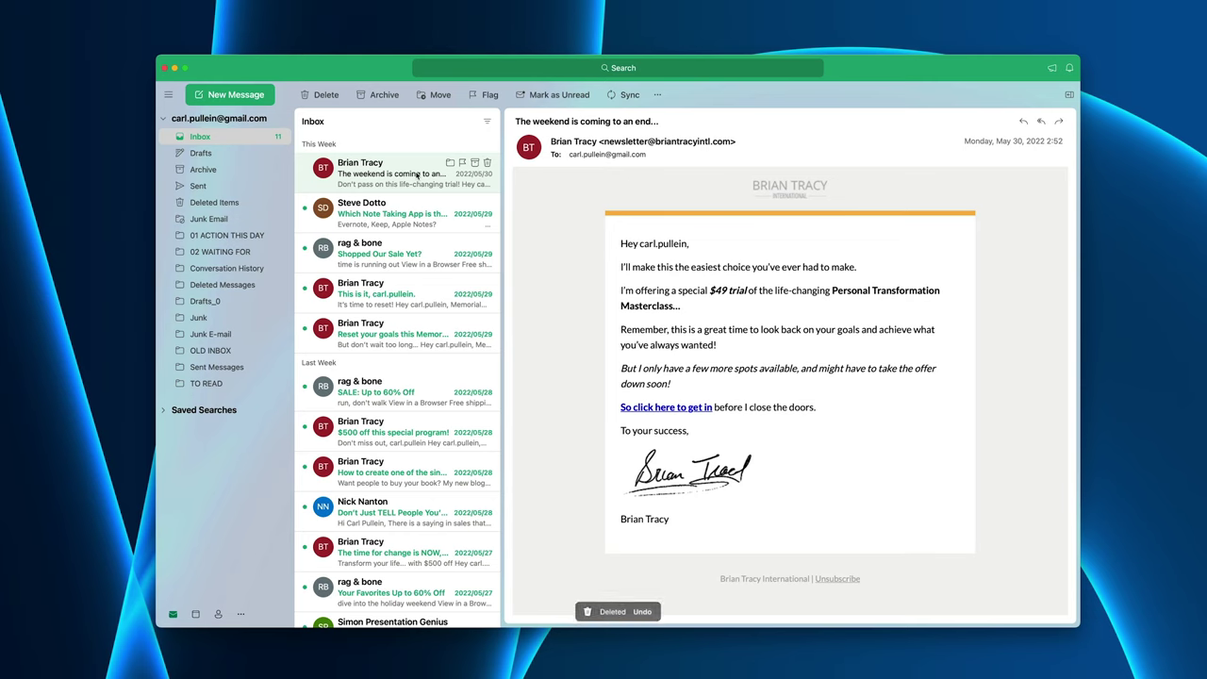
left_click_drag(416, 176, 277, 242)
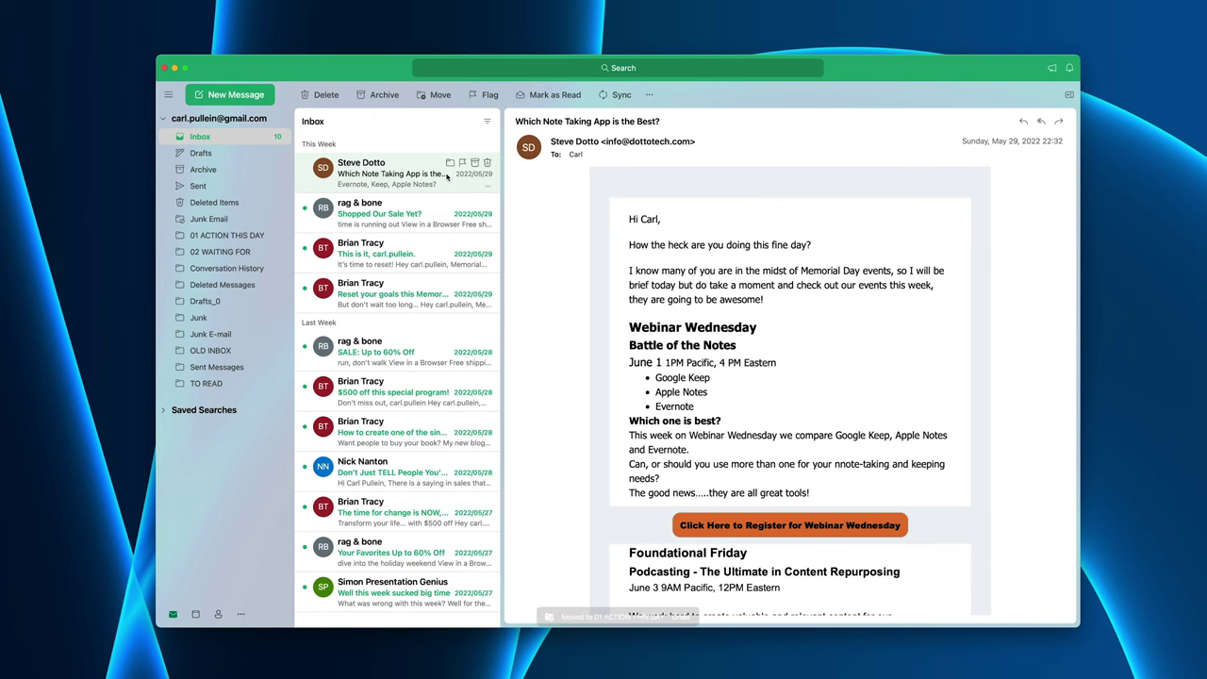
left_click_drag(412, 177, 309, 237)
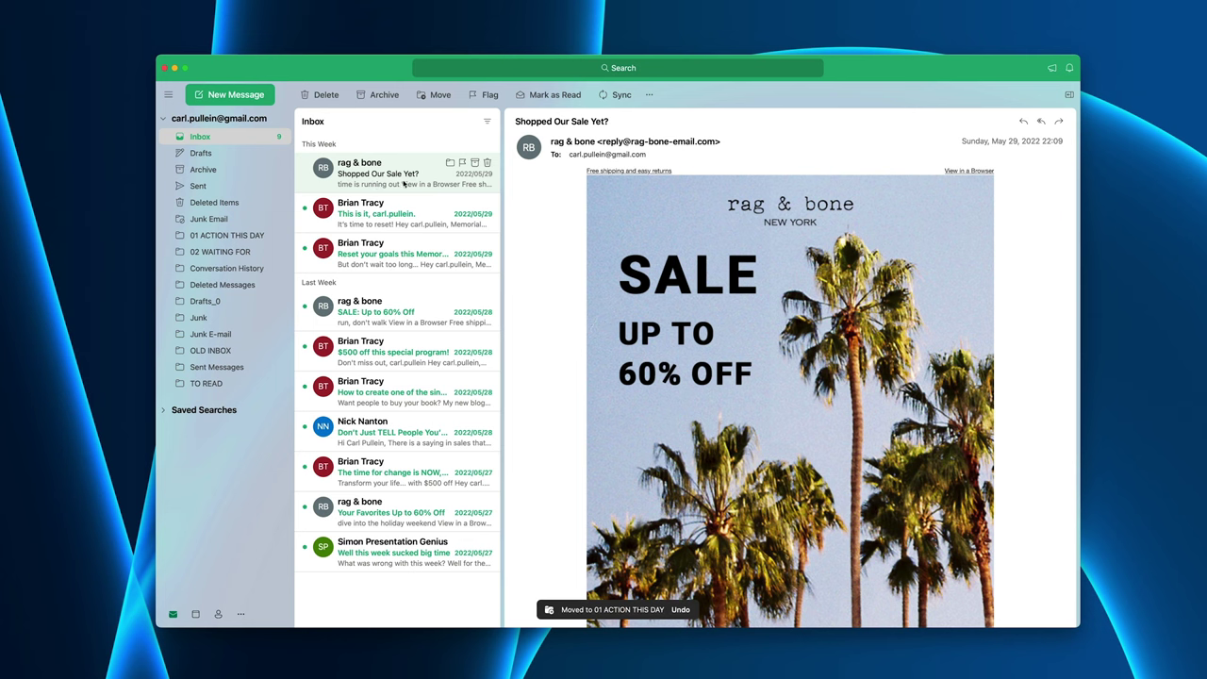
Archive "Shopped Our Sale Yet?" and move the "This is it" and "Reset your goals this Memorial Day weekend" emails to 01 ACTION THIS DAY
left_click(476, 164)
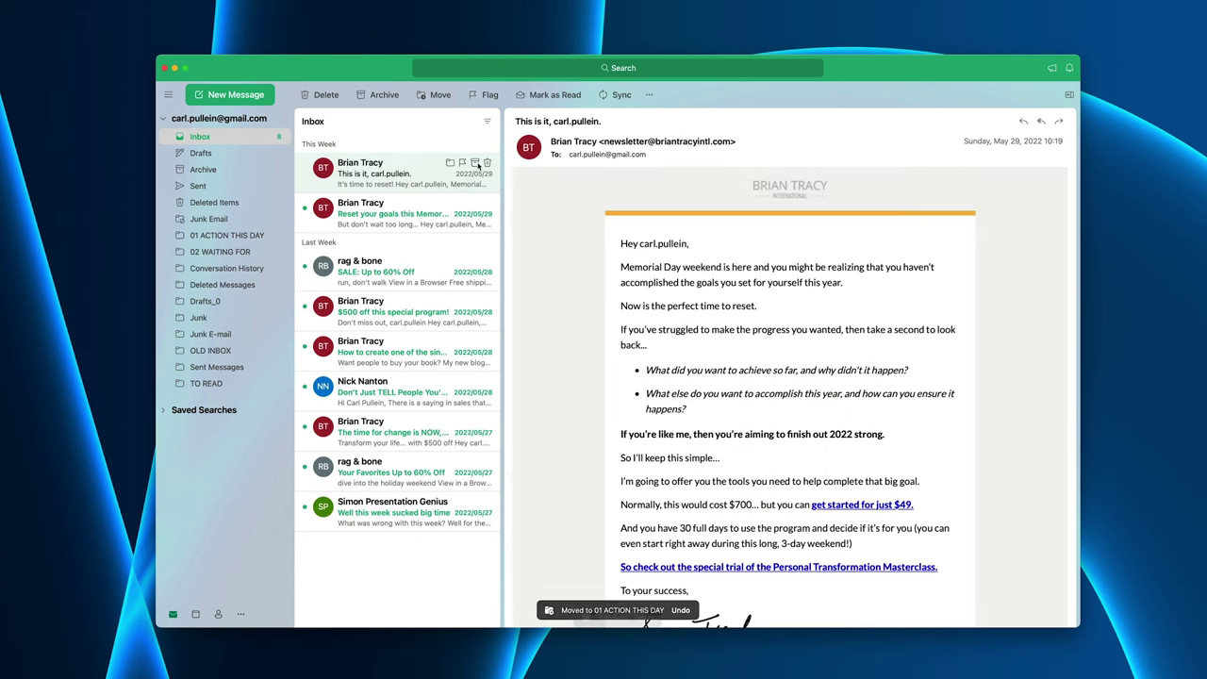
left_click(476, 164)
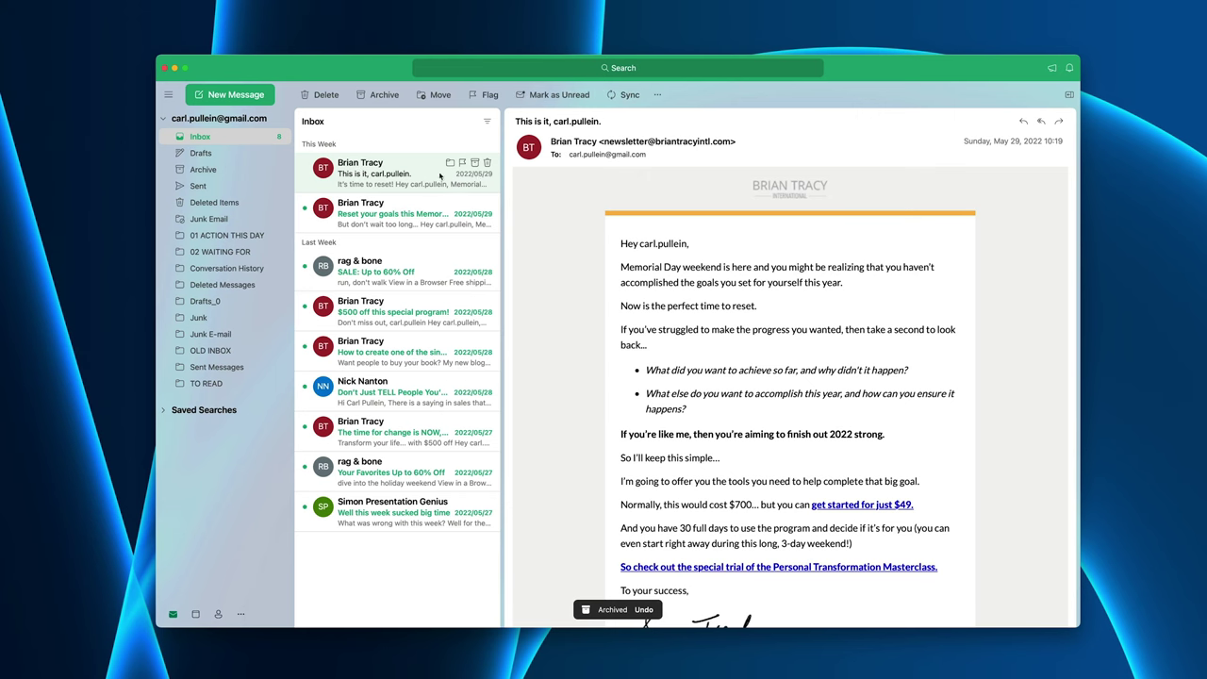
left_click_drag(389, 176, 235, 235)
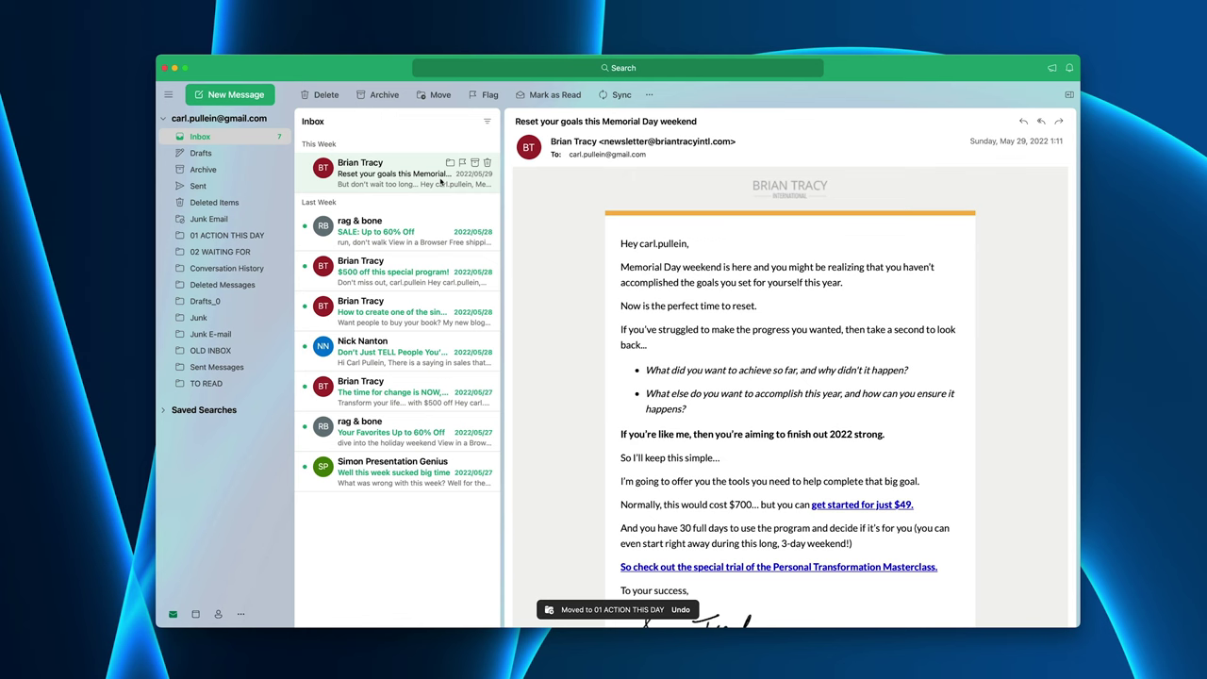
left_click_drag(440, 181, 276, 238)
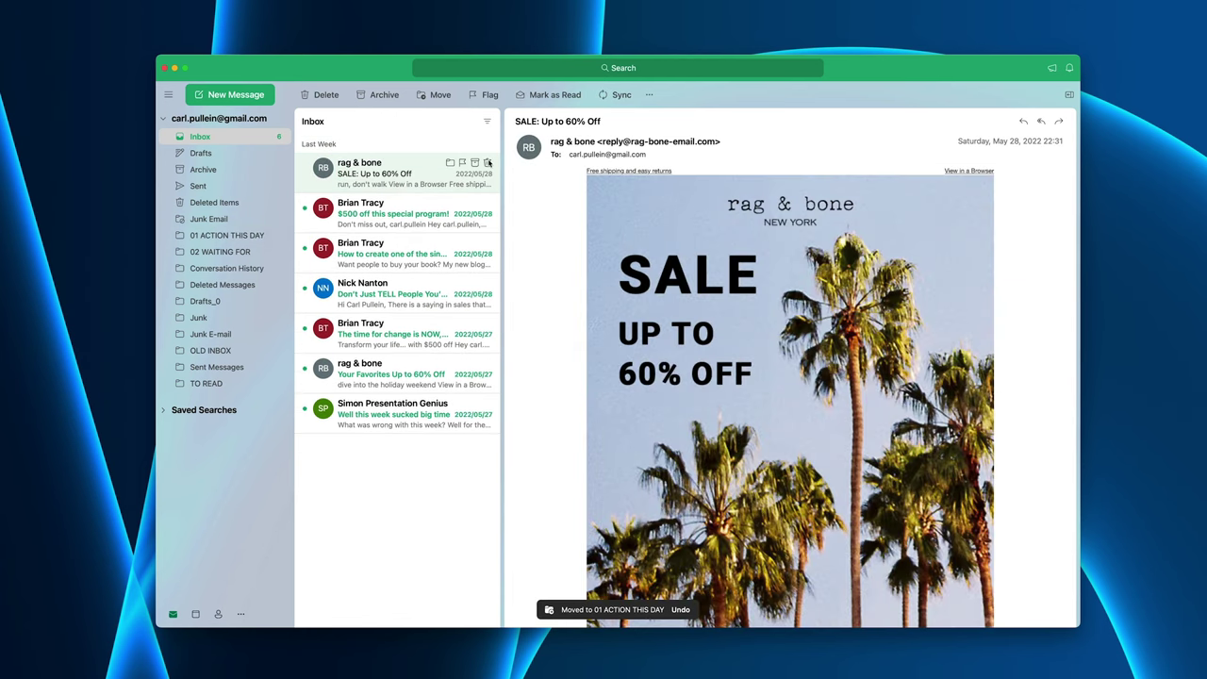
Delete "SALE: Up to 60% Off" and archive the "$500 off this special program!", book-creation and "Don't Just TELL People You're Different!" emails
left_click(488, 163)
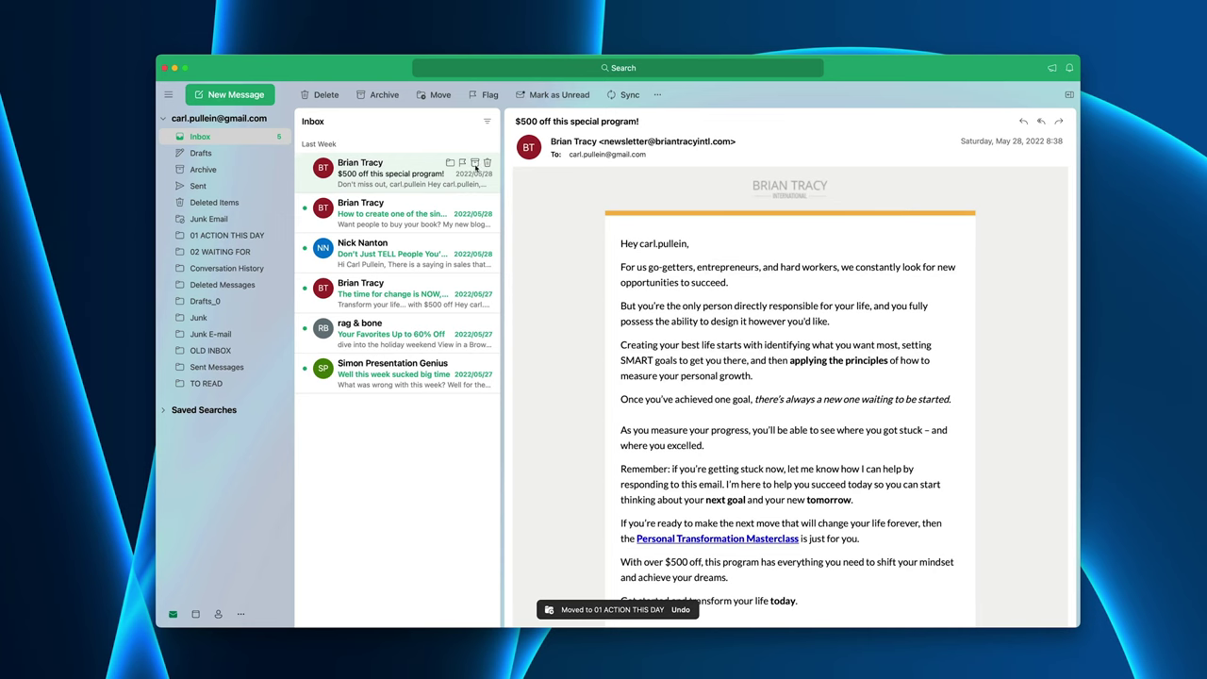
left_click(476, 166)
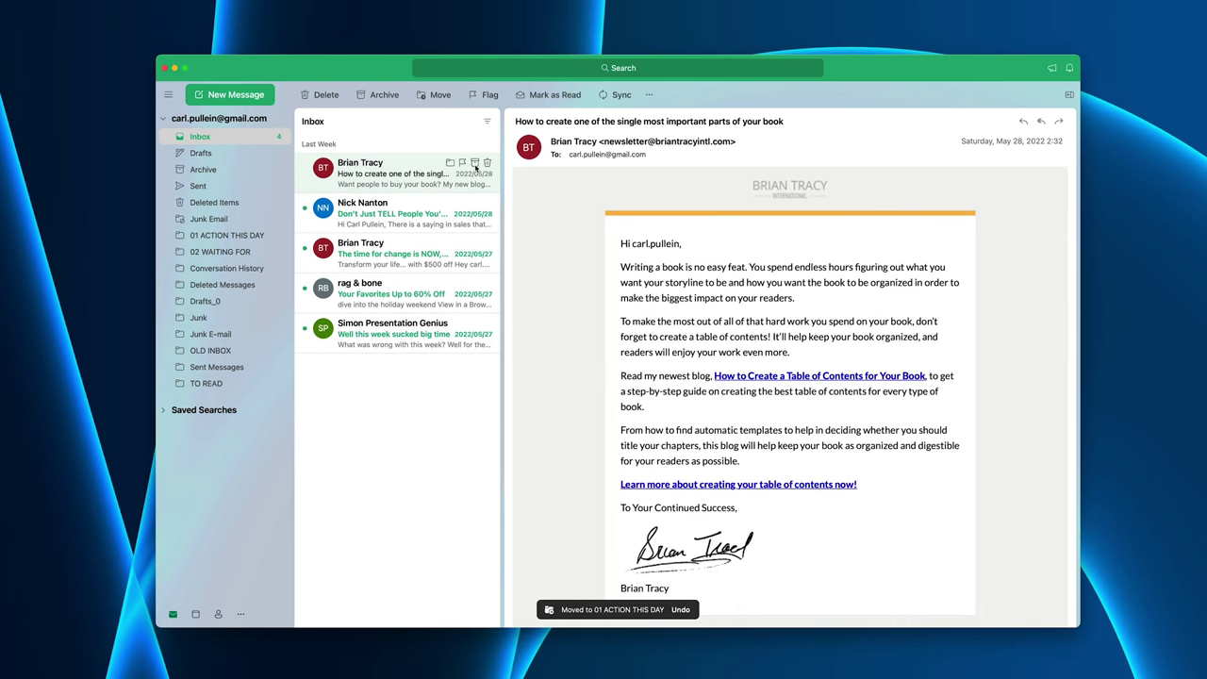
left_click(476, 164)
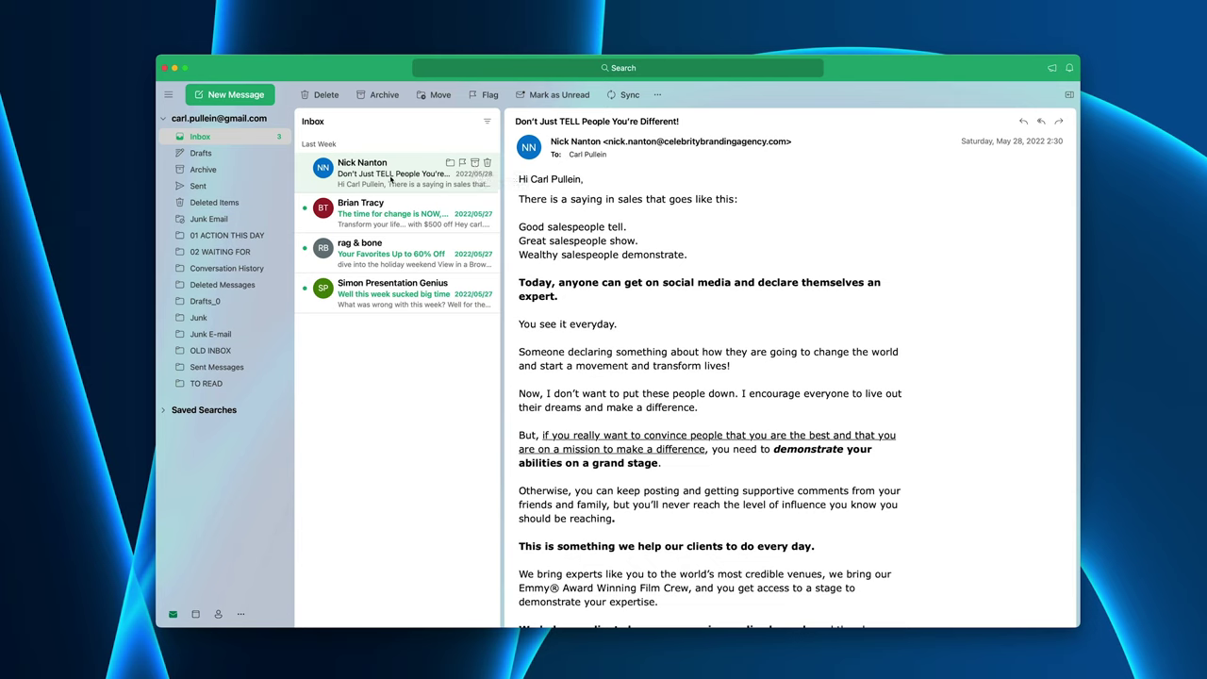
left_click(475, 164)
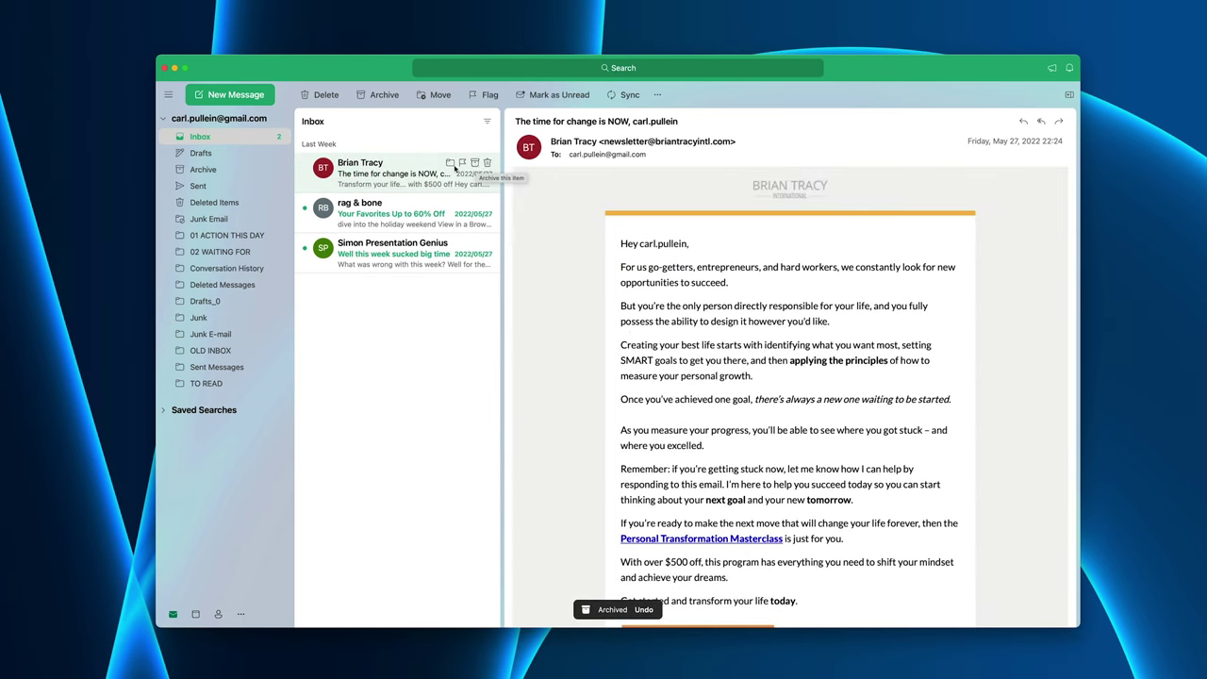
Move "The time for change is NOW" and "Well this week sucked big time" to 01 ACTION THIS DAY, and delete "Your Favorites Up to 60% Off"
left_click_drag(455, 168, 264, 239)
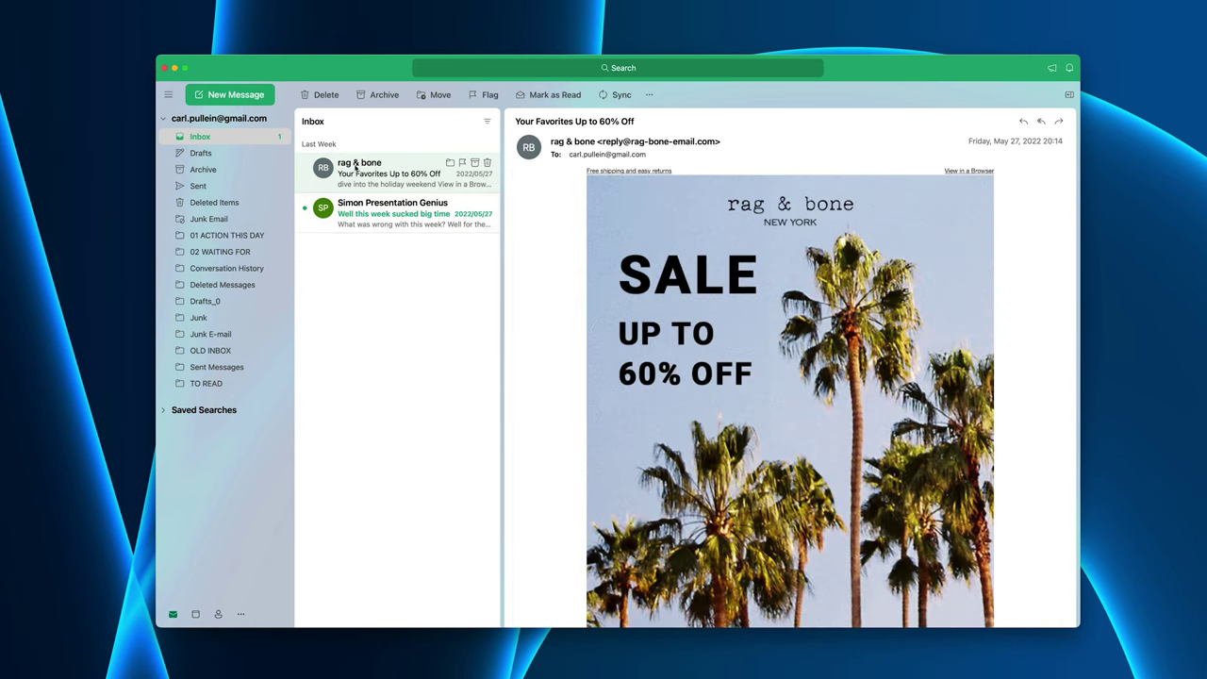
left_click(488, 163)
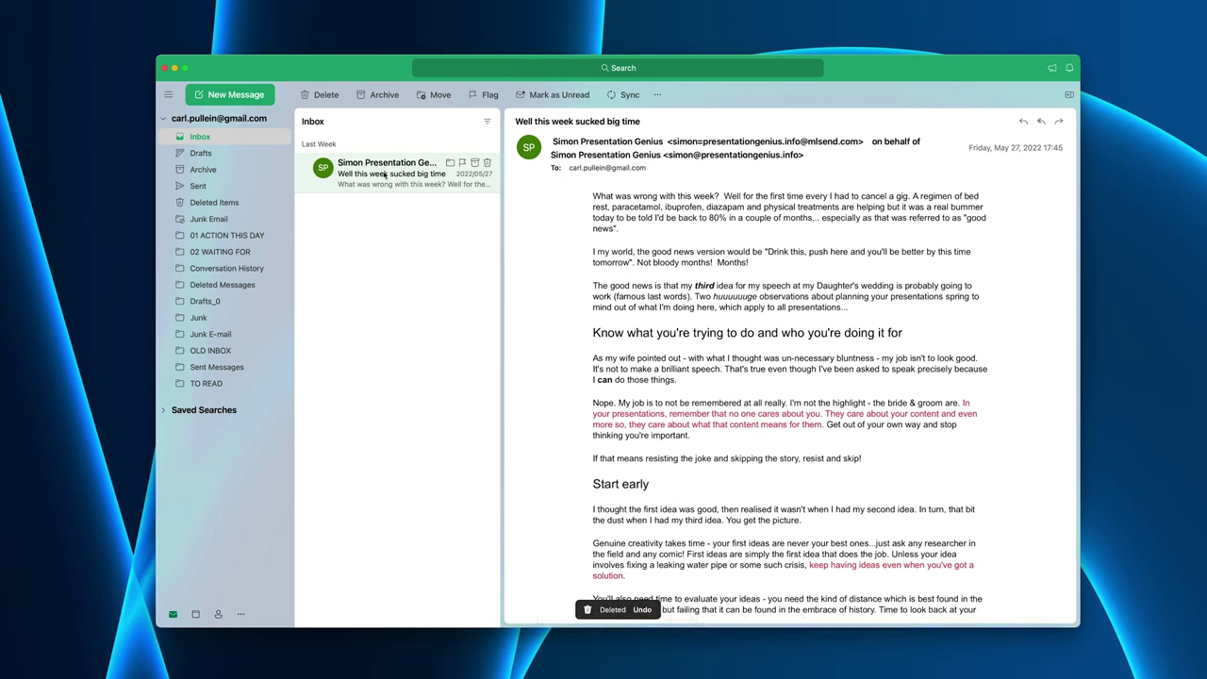
left_click_drag(384, 174, 236, 235)
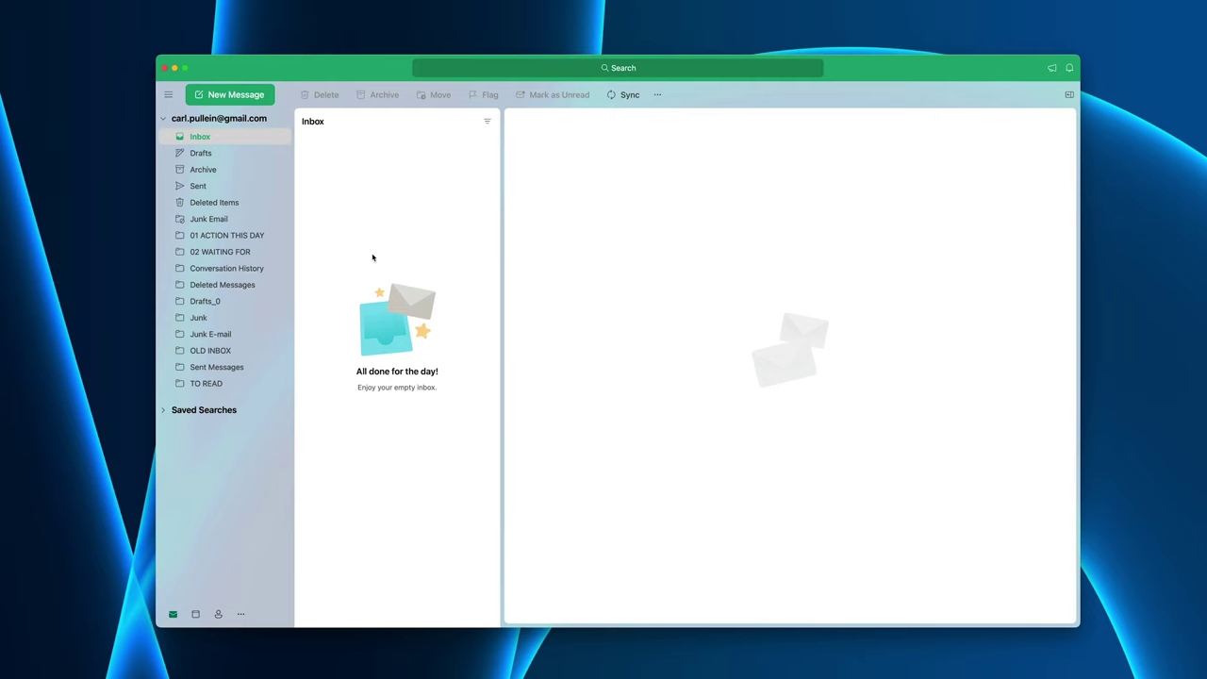
Open the 01 ACTION THIS DAY folder, sort its emails with the oldest on top, and look through the list
left_click(221, 237)
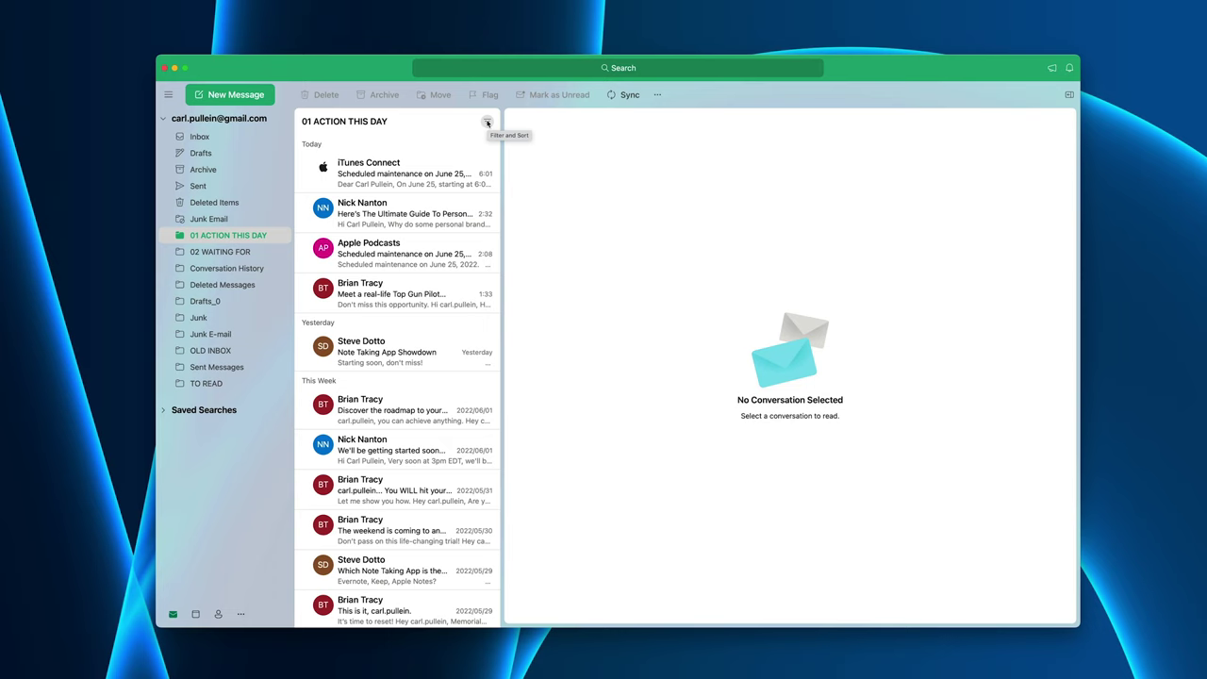
left_click(487, 123)
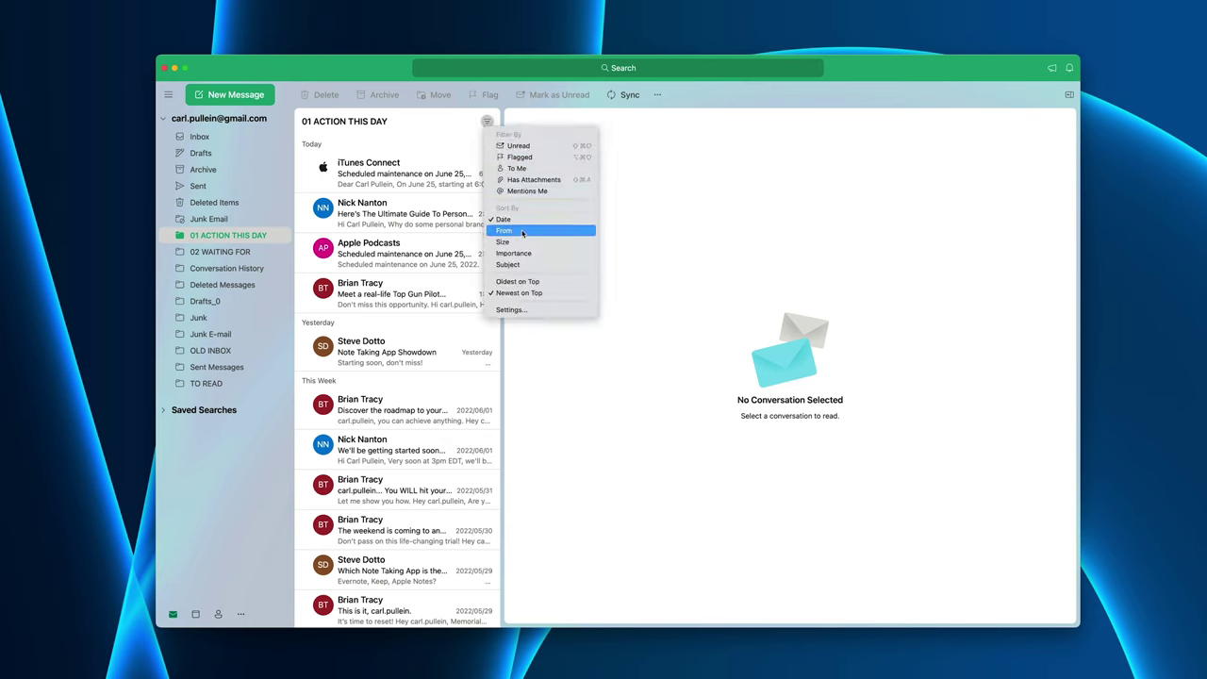
left_click(535, 281)
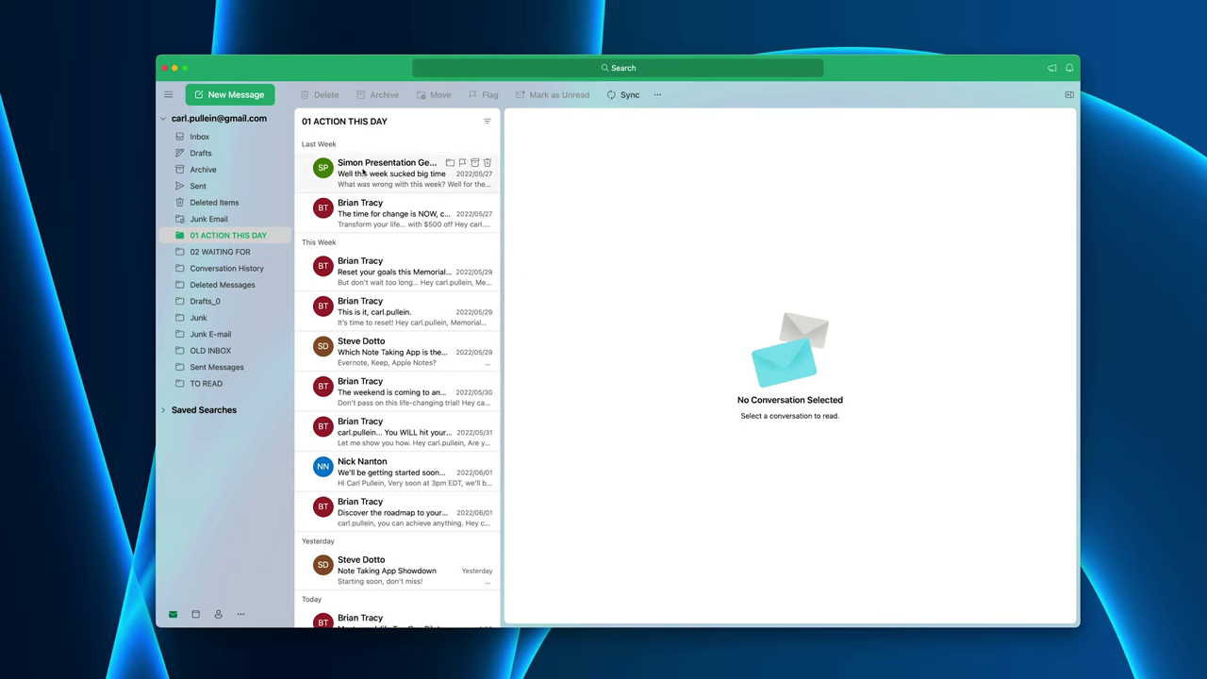
scroll(391, 281, "down", 5)
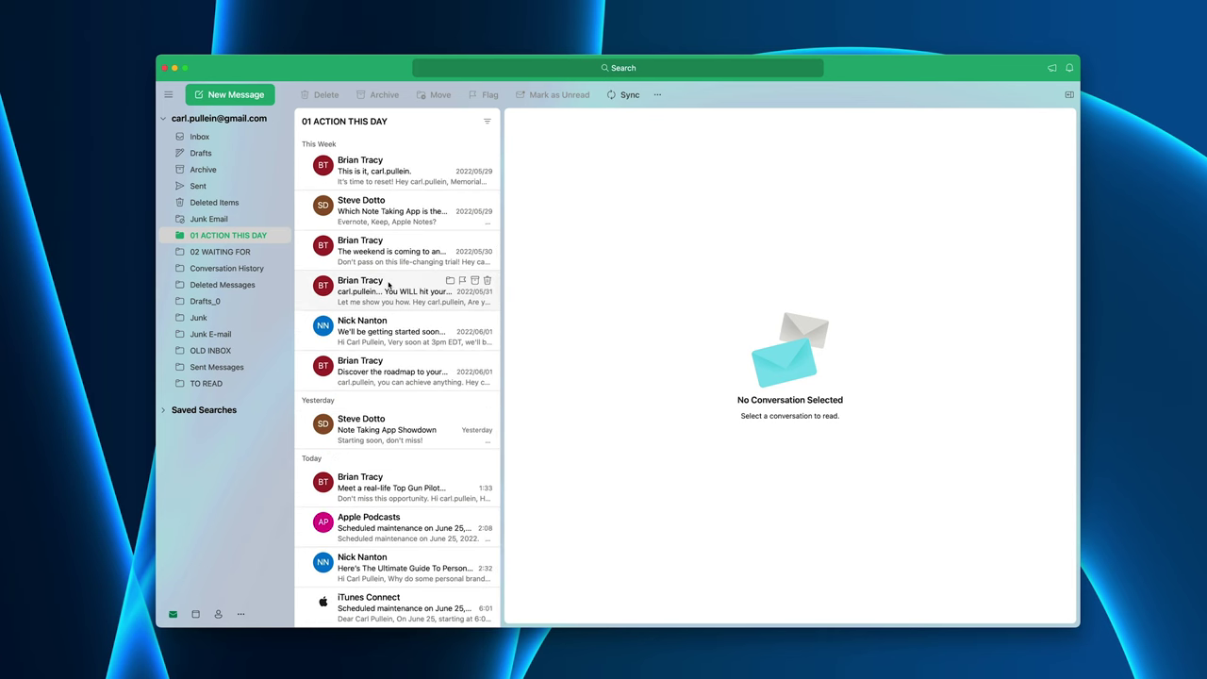
scroll(388, 285, "up", 5)
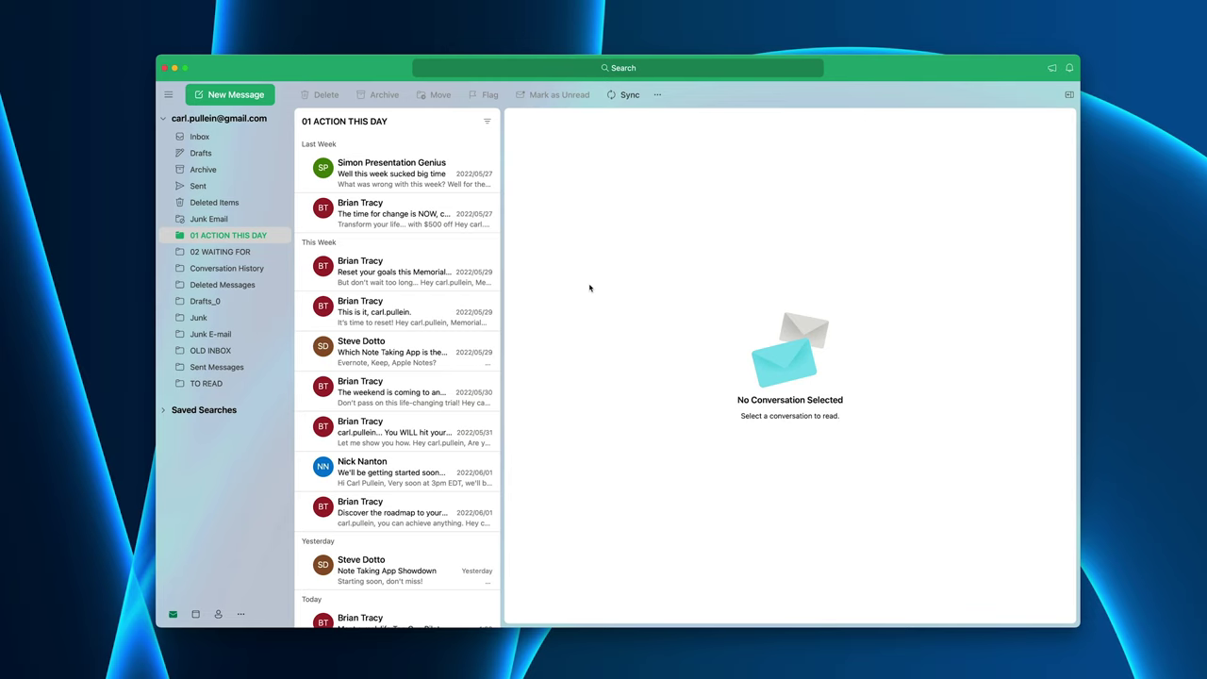
Read the four oldest emails in 01 ACTION THIS DAY, from "Well this week sucked big time" to "This is it"
left_click(424, 175)
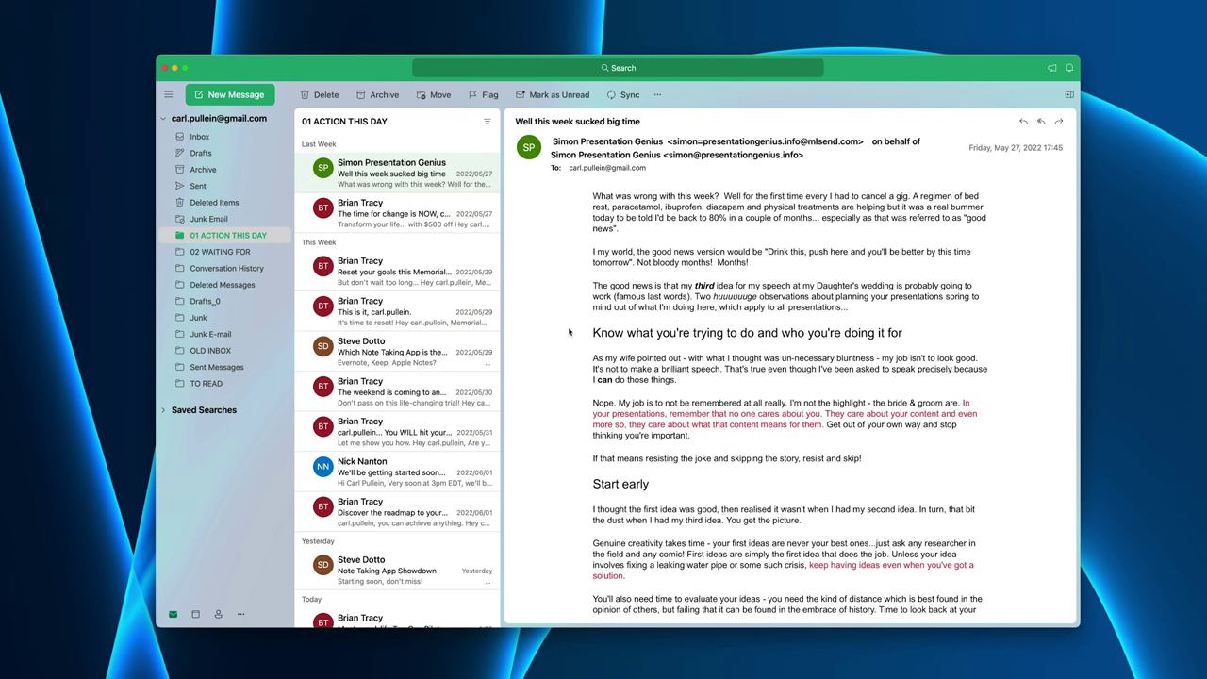
left_click(413, 209)
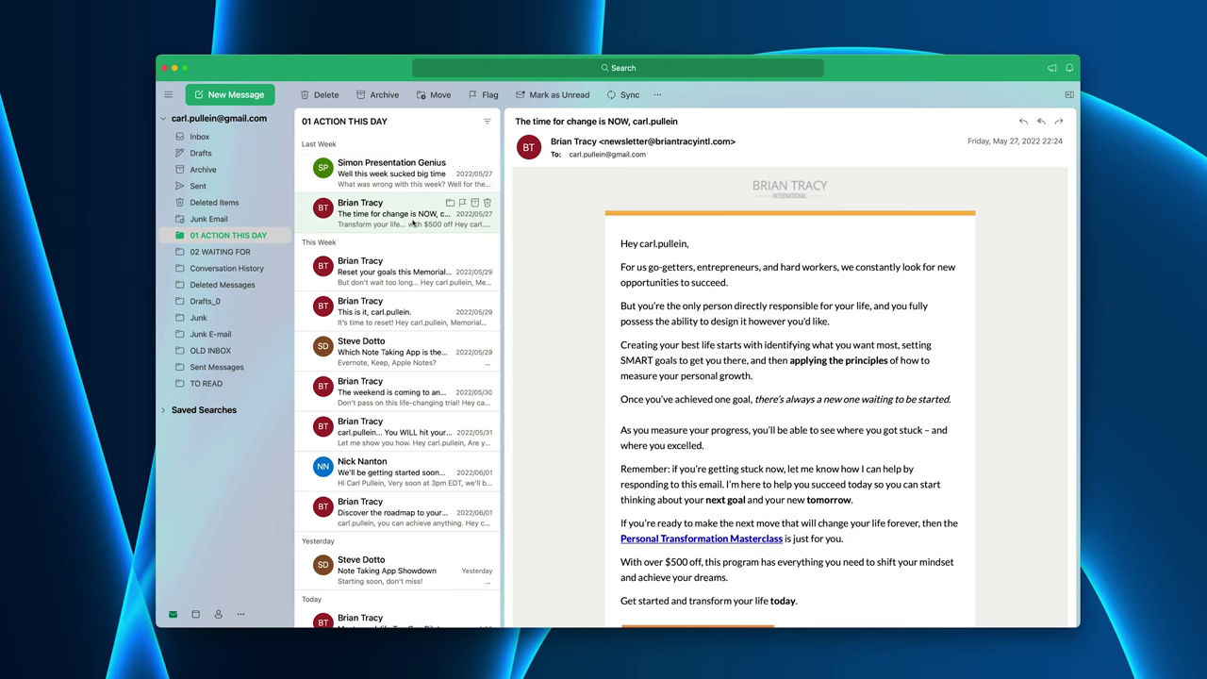
left_click(415, 275)
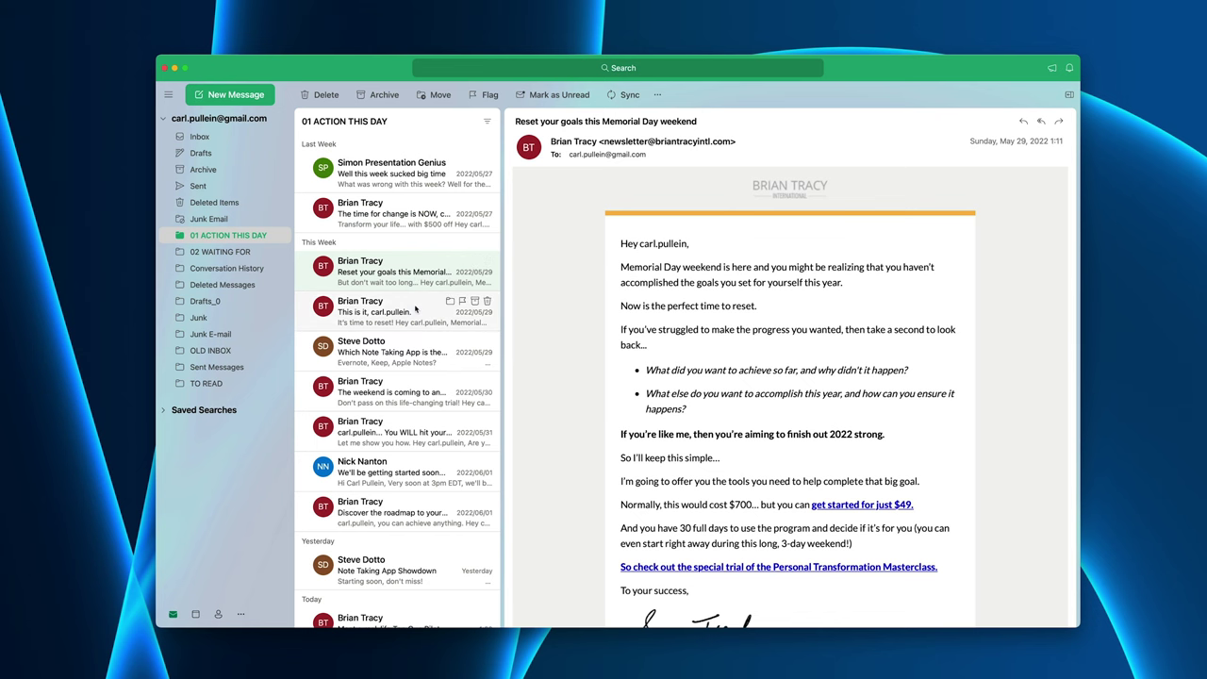
left_click(417, 309)
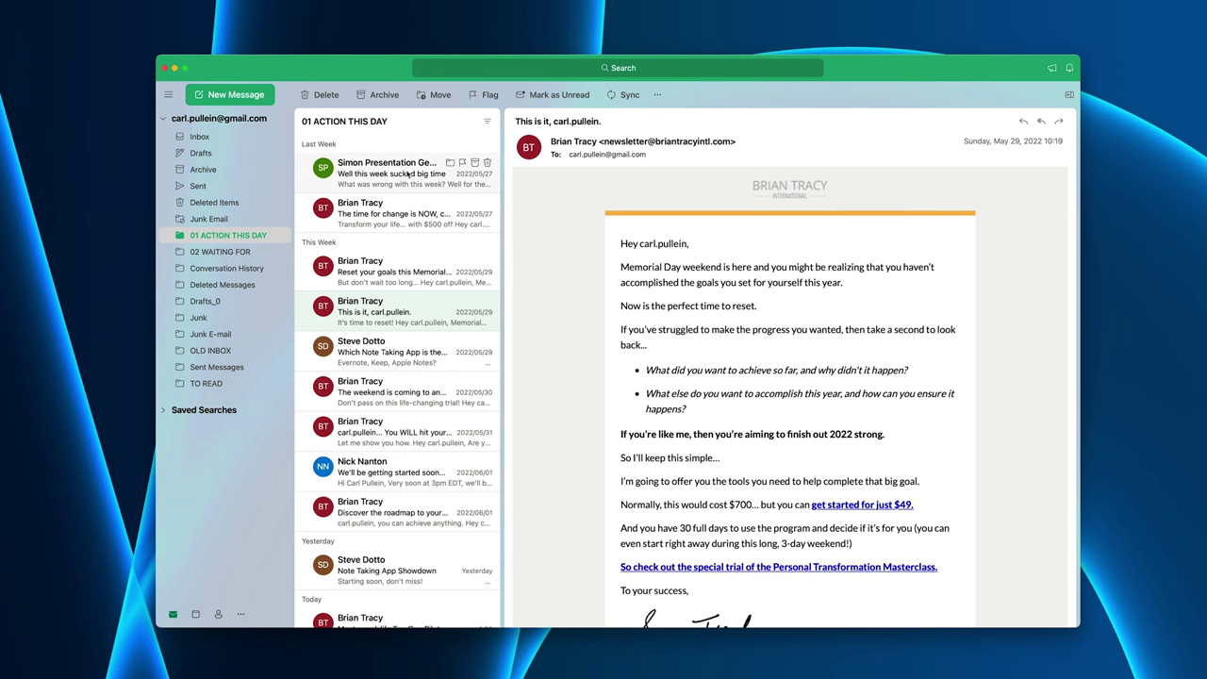
Archive the five oldest emails in 01 ACTION THIS DAY, from "Well this week sucked big time" through "Which Note Taking App is the Best?"
left_click(462, 168)
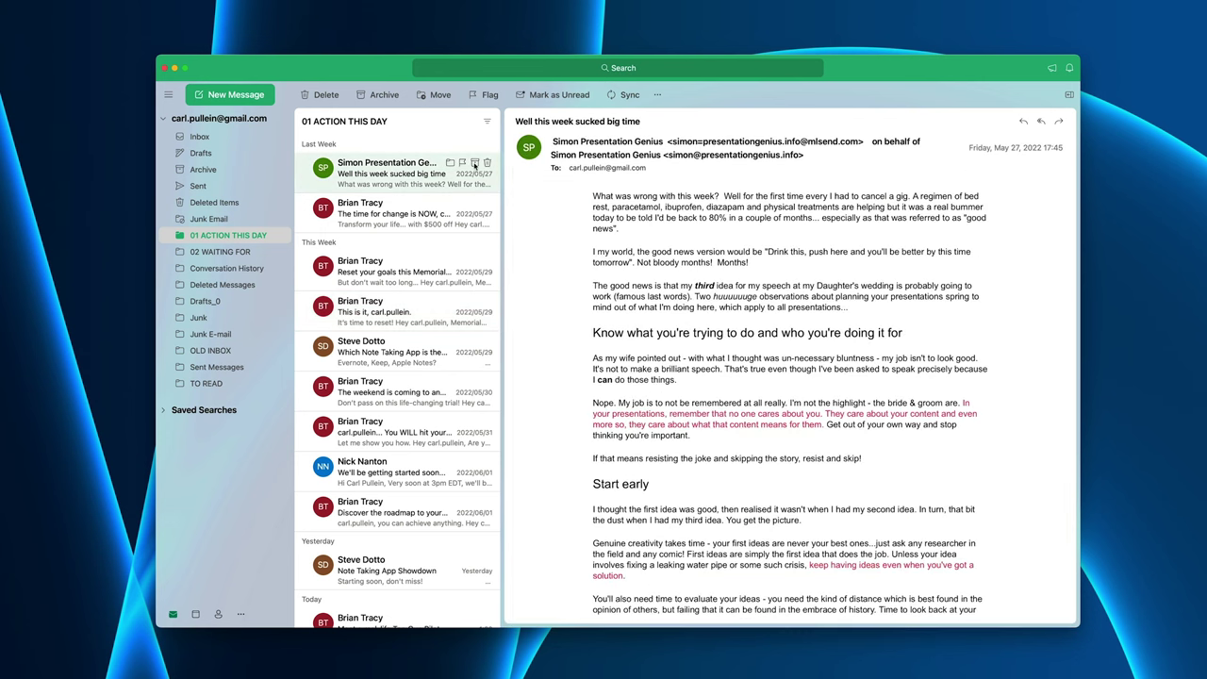
left_click(474, 164)
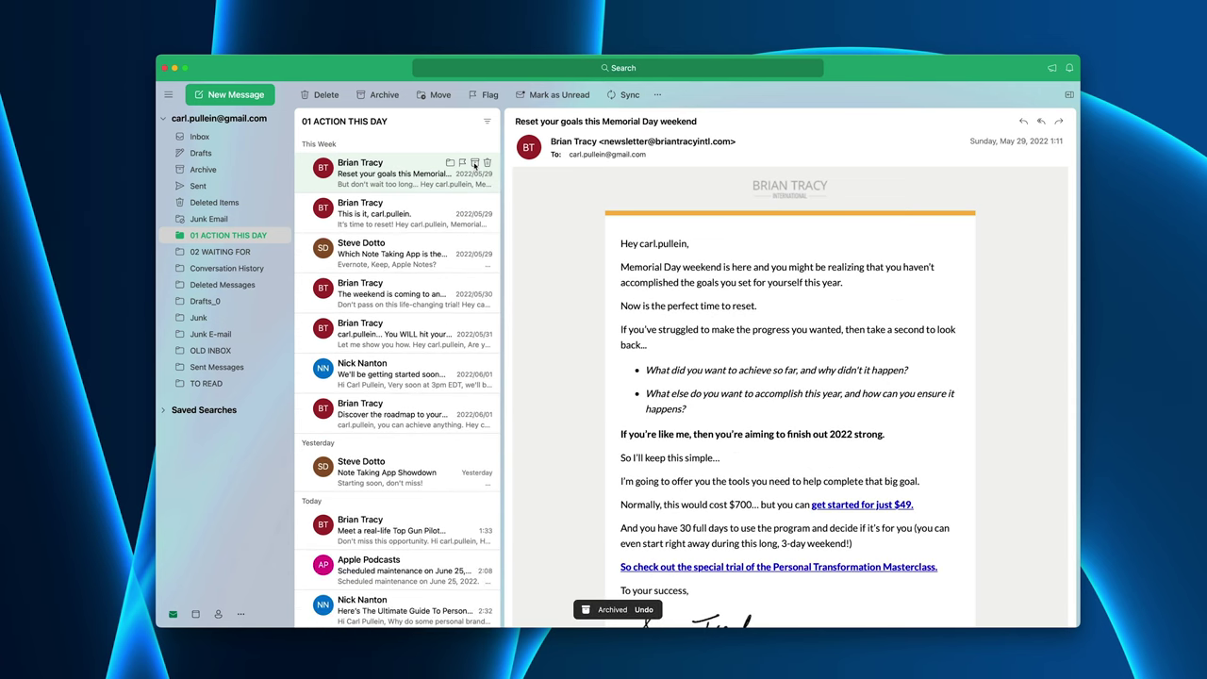
left_click(474, 164)
left_click(474, 164)
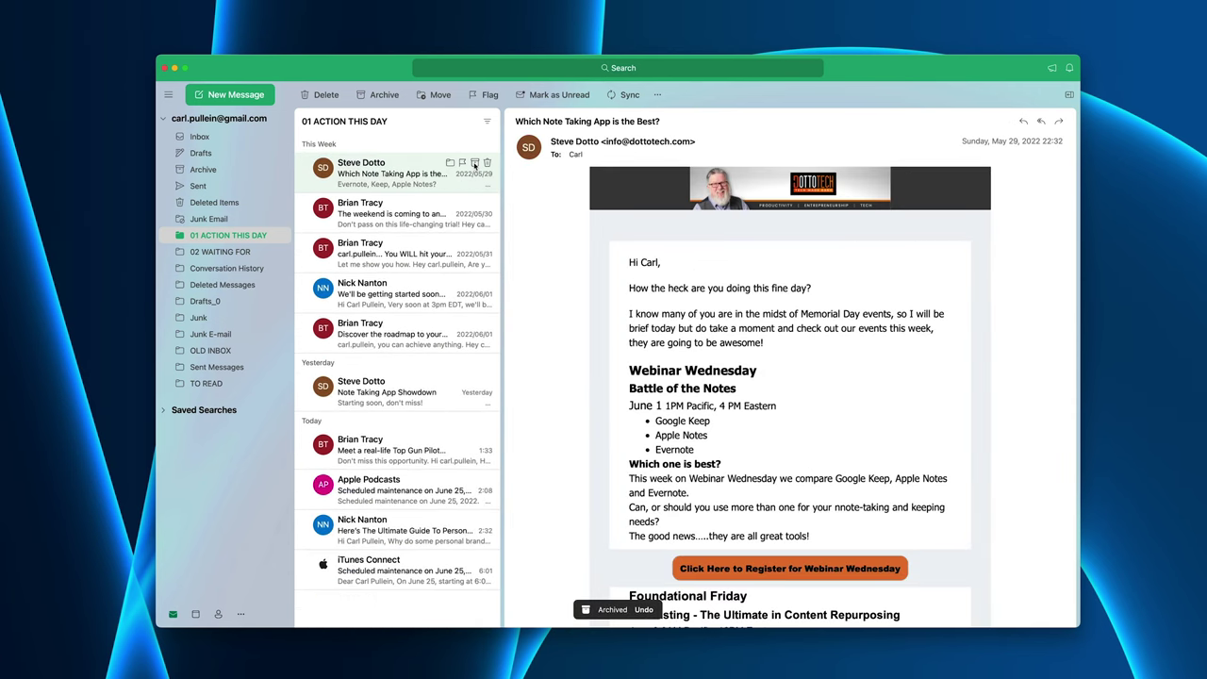
left_click(474, 164)
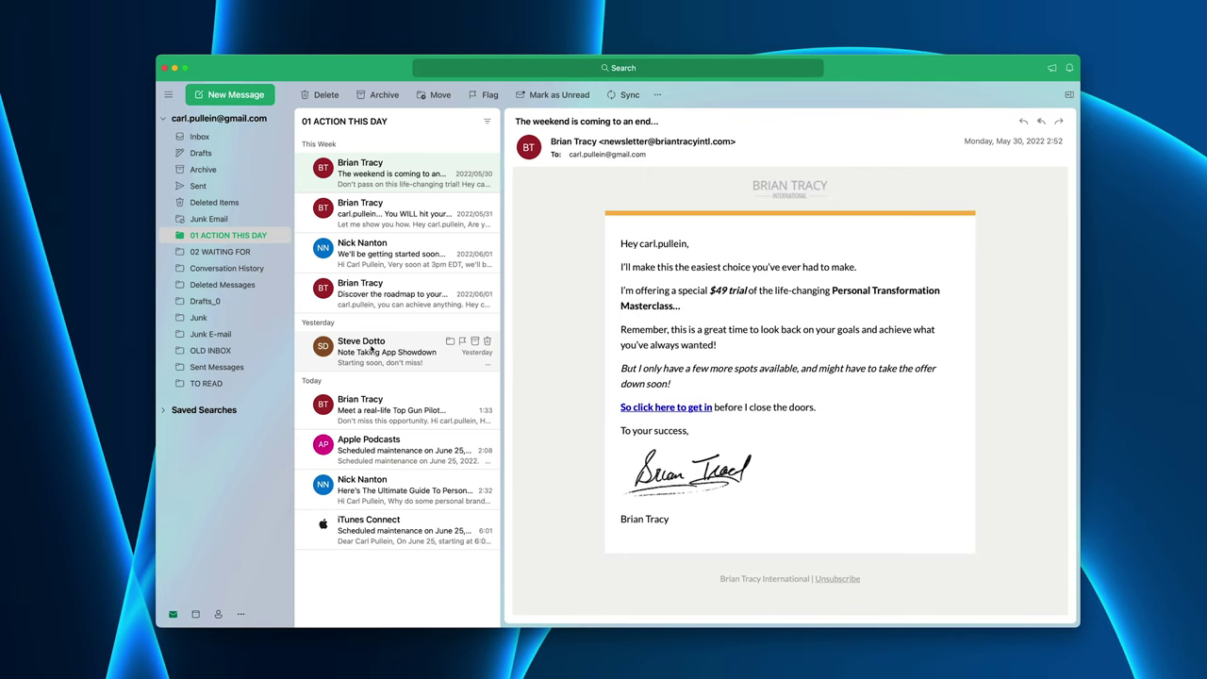
Check the Inbox, return to the 01 ACTION THIS DAY folder, and check its sort order without changing it
left_click(194, 139)
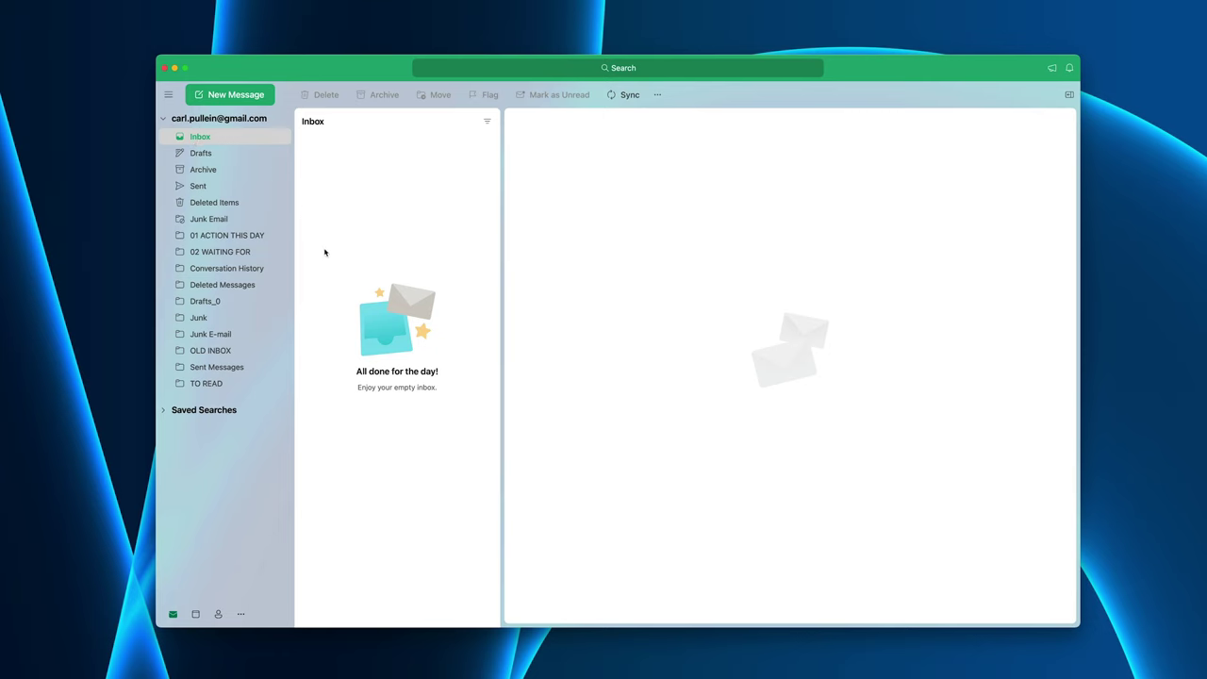
left_click(223, 234)
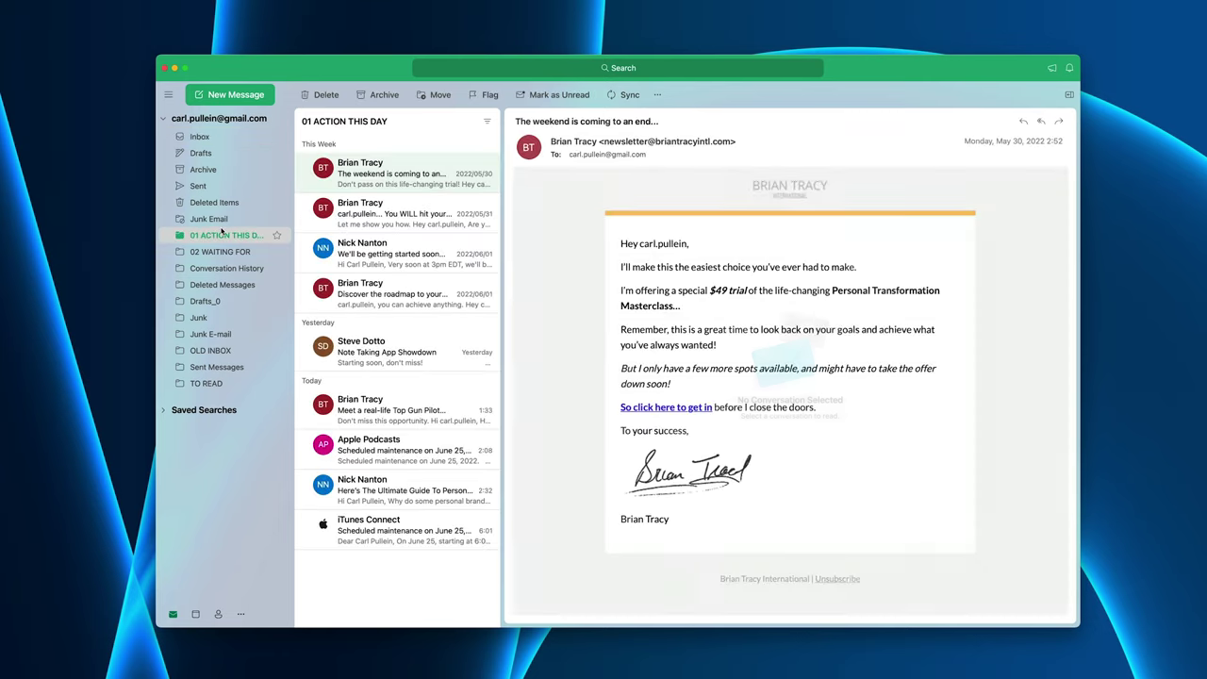
left_click(487, 121)
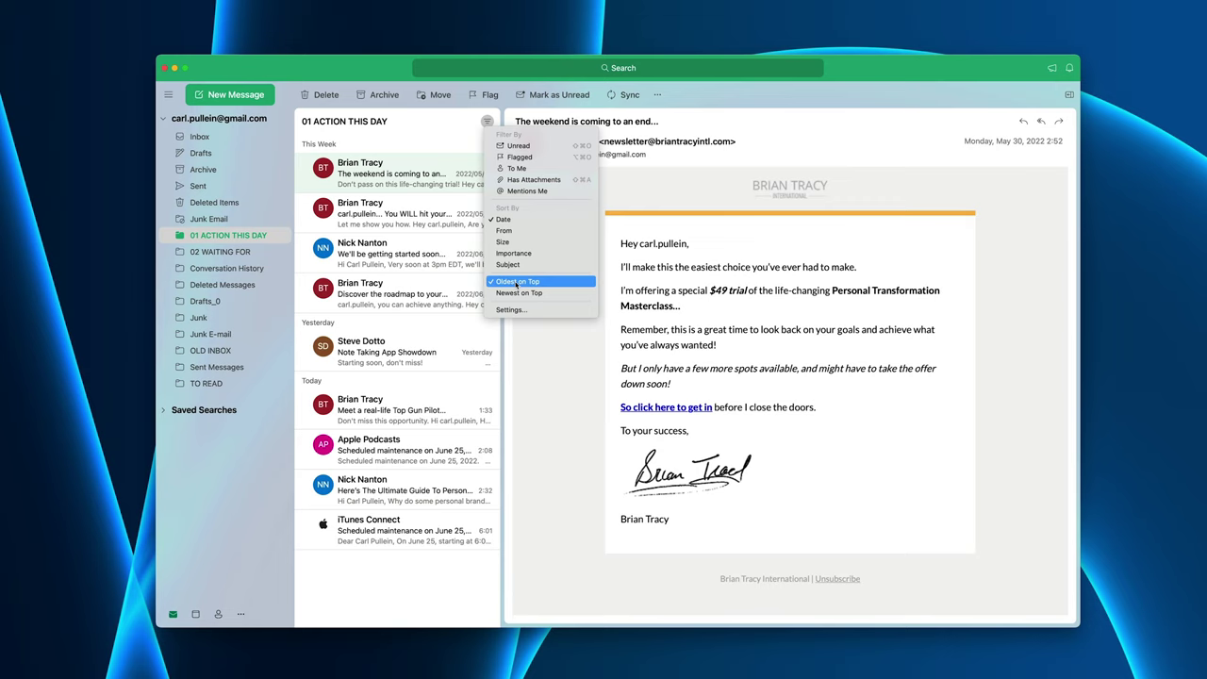
left_click(440, 137)
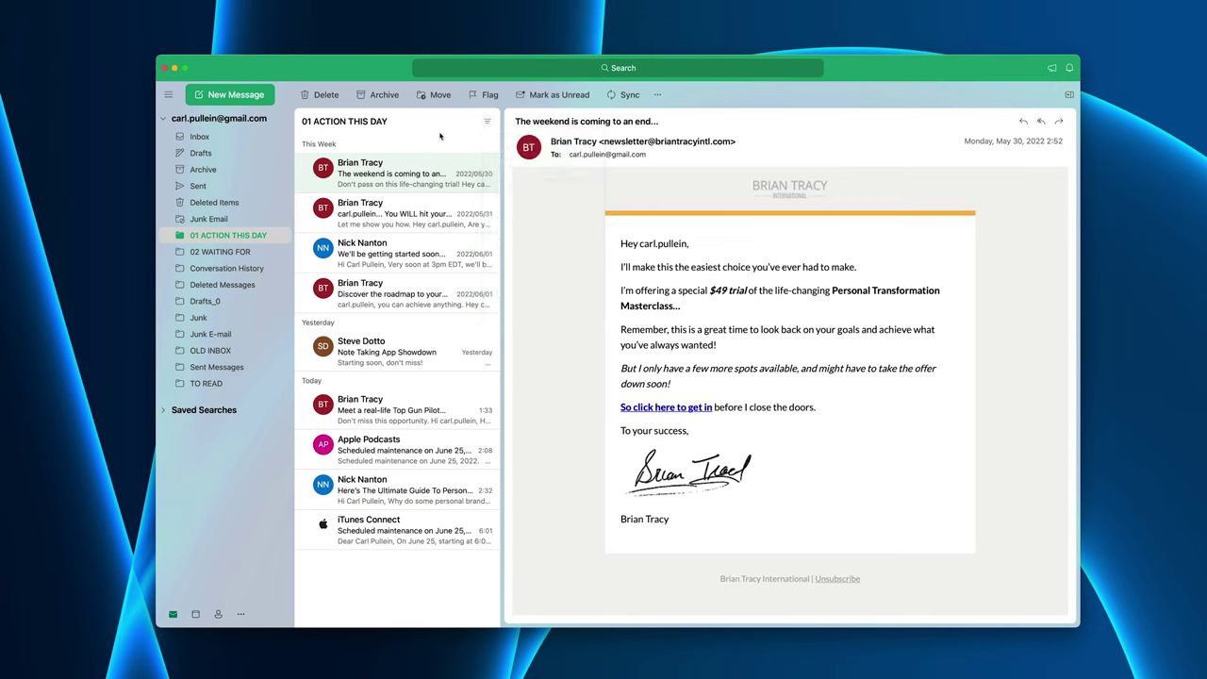